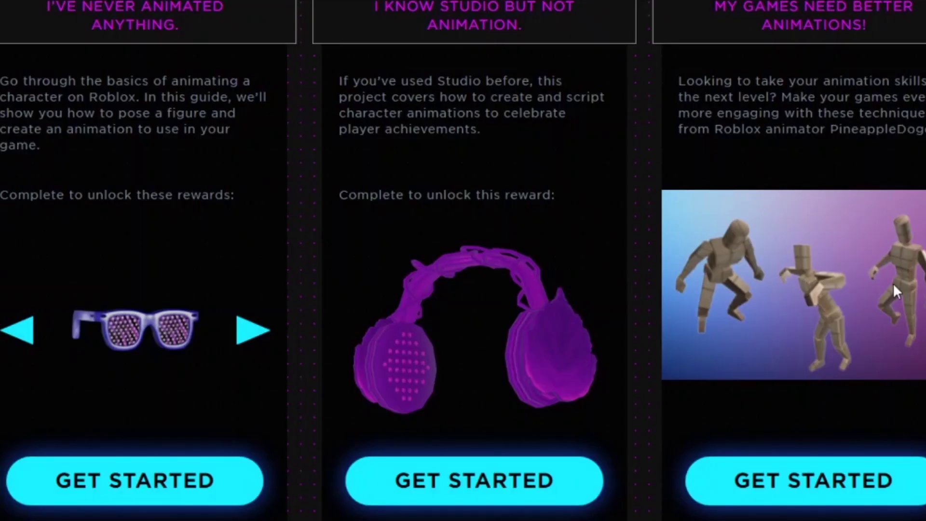
Start the 'I've never animated anything' beginner guide from its GET STARTED card
{"action": "left_click", "coordinate": [176, 487]}
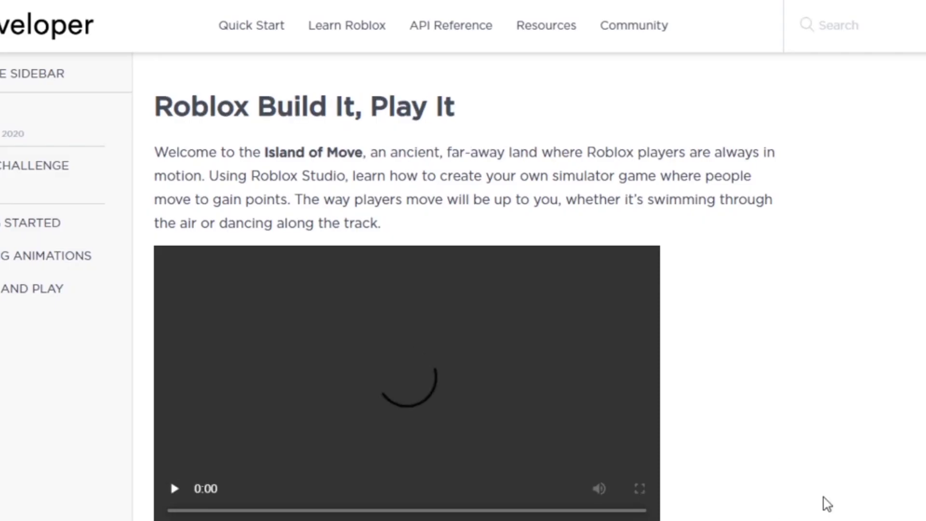
Scroll down the Build It, Play It page to the Download Roblox Studio section
{"action": "scroll", "coordinate": [463, 289], "scroll_direction": "down", "scroll_amount": 1}
{"action": "scroll", "coordinate": [463, 289], "scroll_direction": "down", "scroll_amount": 6}
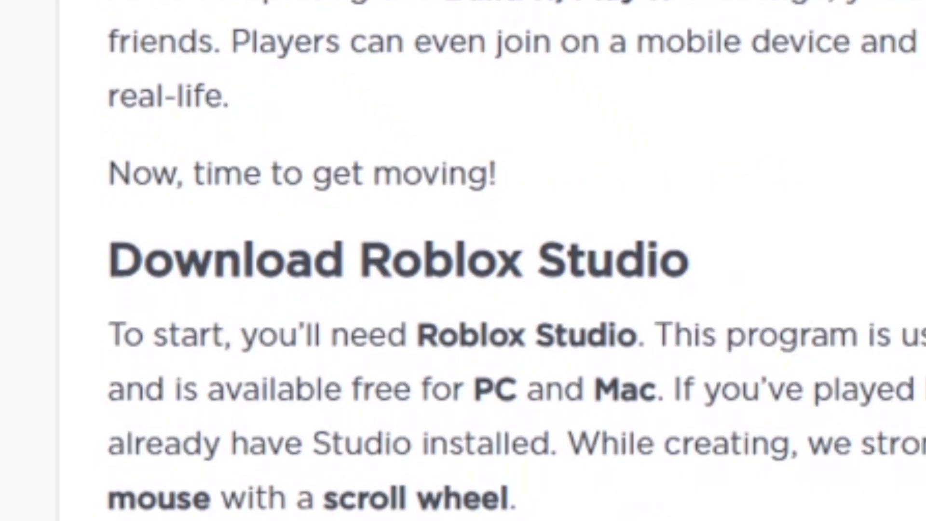
{"action": "scroll", "coordinate": [463, 289], "scroll_direction": "down", "scroll_amount": 1}
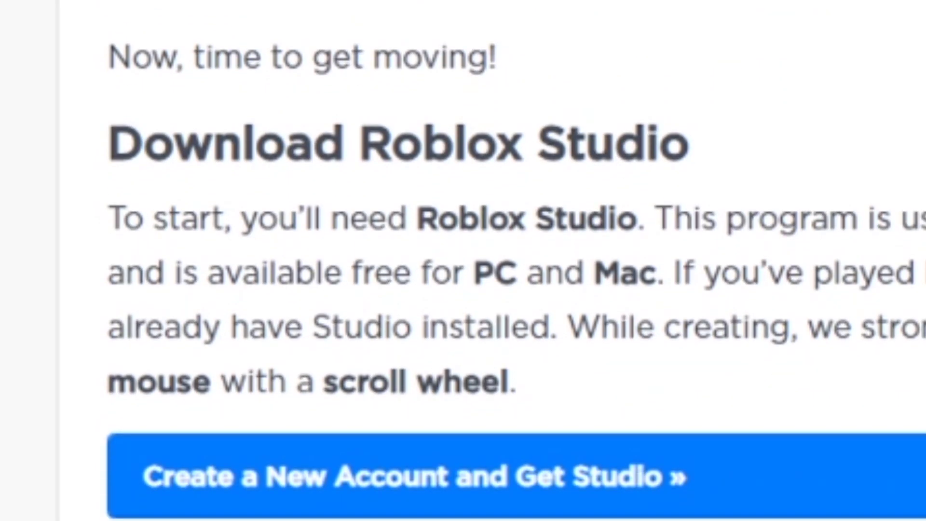
{"action": "scroll", "coordinate": [463, 289], "scroll_direction": "down", "scroll_amount": 6}
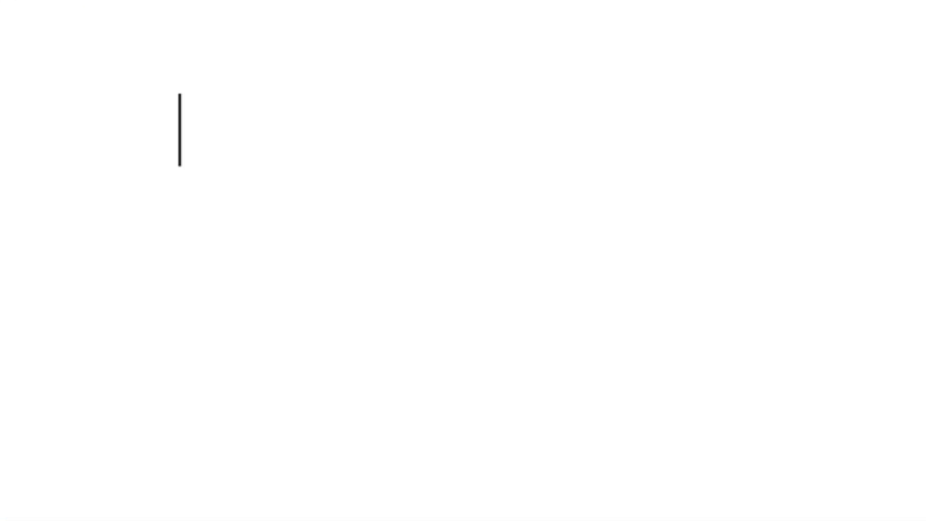
Strike through 'Open the template' on the checklist, leaving Close extra windows and Test the game unmarked
{"action": "scroll", "coordinate": [273, 188], "scroll_direction": "down", "scroll_amount": 6}
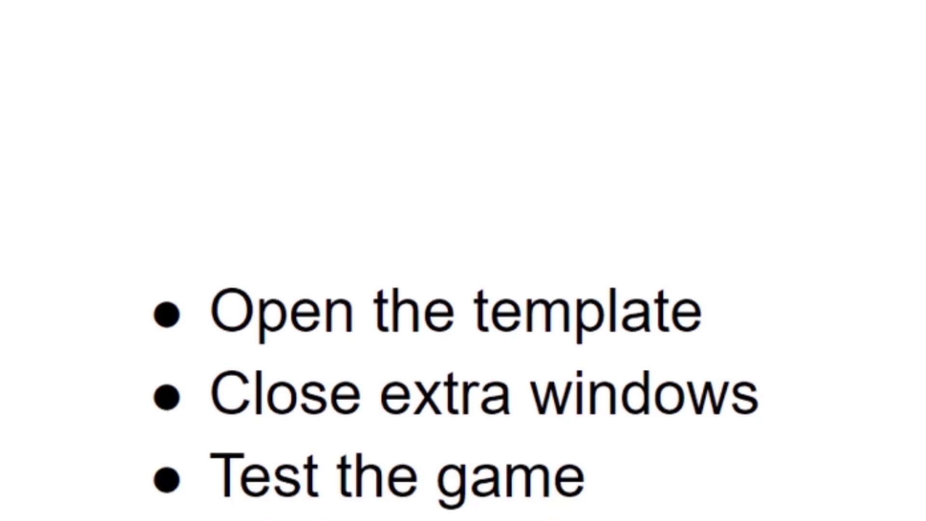
{"action": "triple_click", "coordinate": [274, 188]}
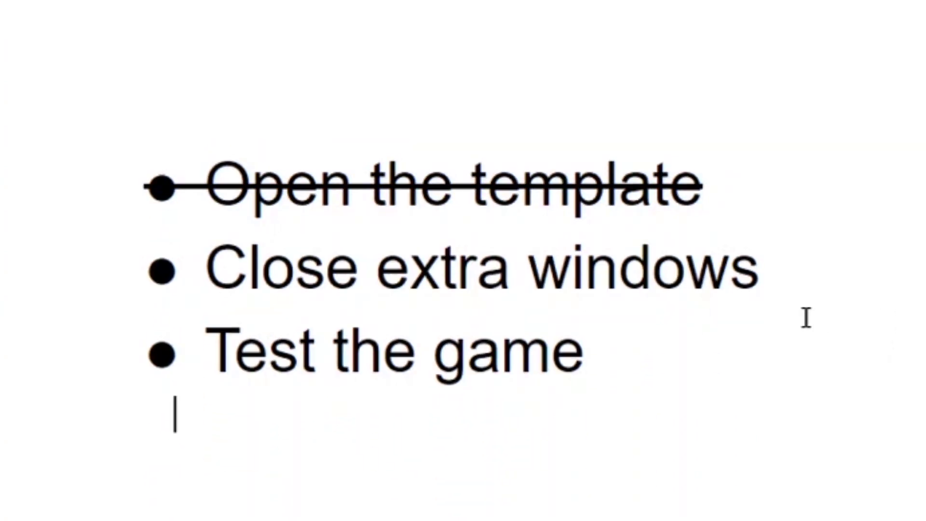
{"action": "left_click_drag", "start_coordinate": [698, 404], "coordinate": [131, 270]}
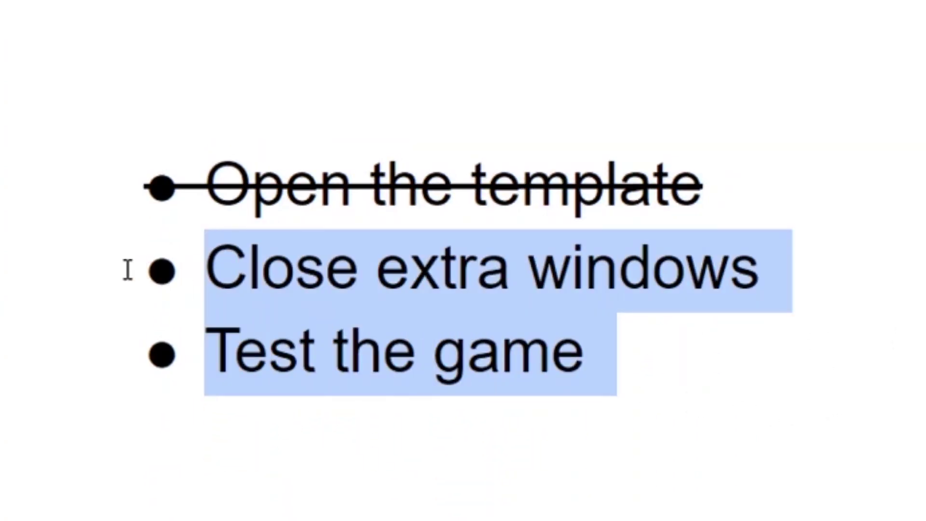
{"action": "left_click", "coordinate": [828, 447]}
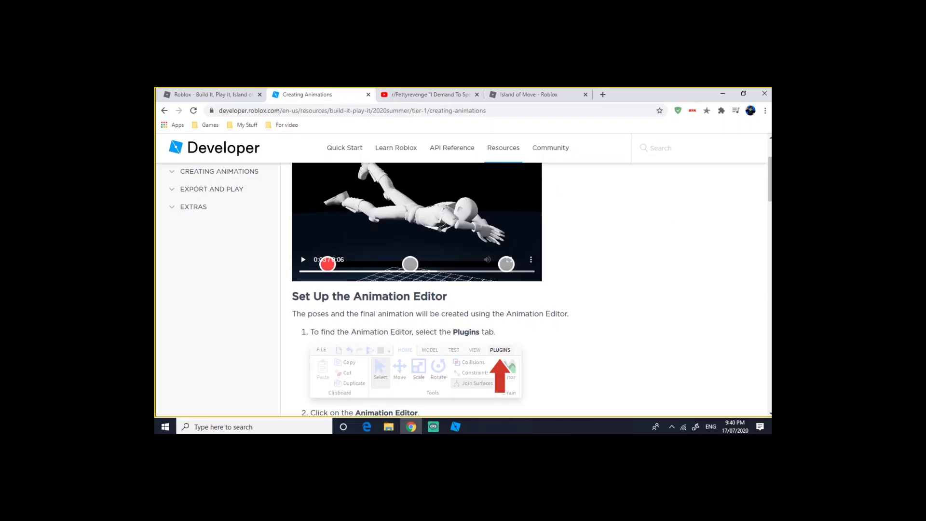
Scroll past the video to the Set Up the Animation Editor steps and move the camera toward the Figure
{"action": "scroll", "coordinate": [417, 289], "scroll_direction": "down", "scroll_amount": 3}
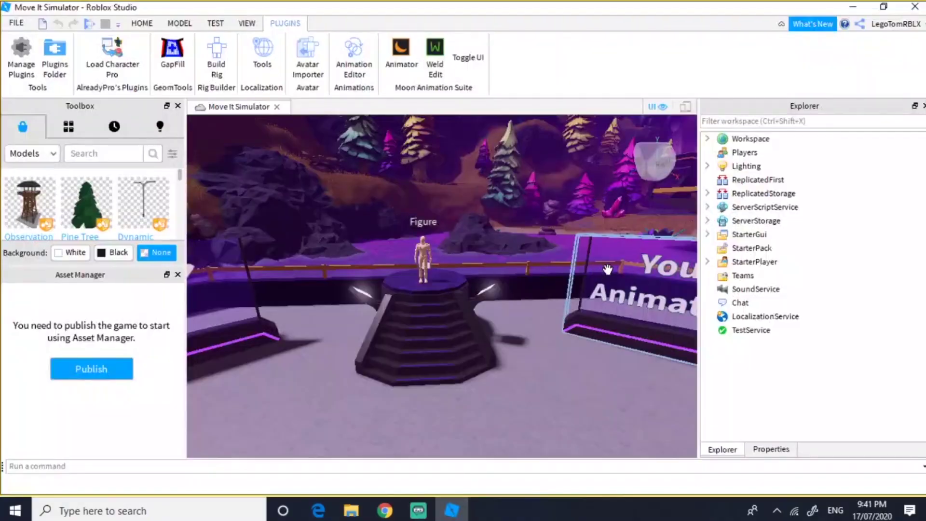
{"action": "key", "text": "w"}
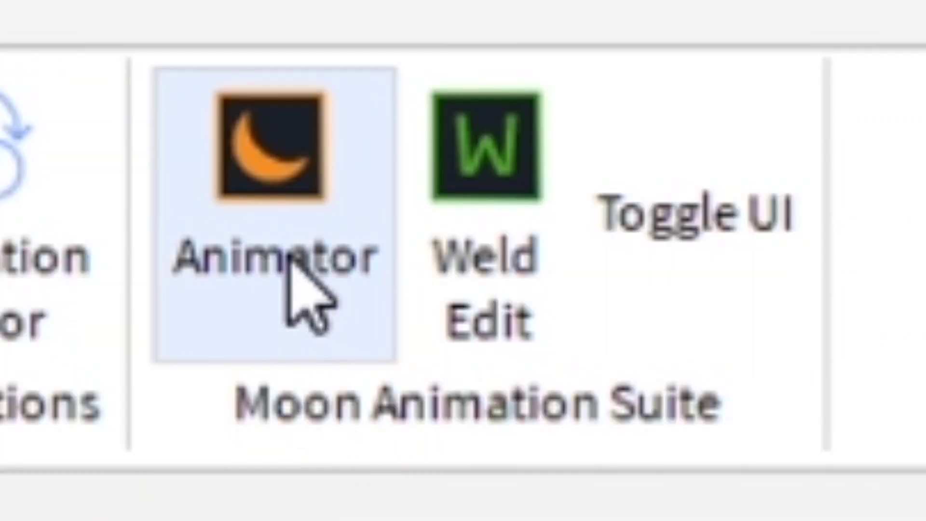
Launch Moon Animator, select the Figure rig and confirm a new animation for it
{"action": "left_click", "coordinate": [404, 64]}
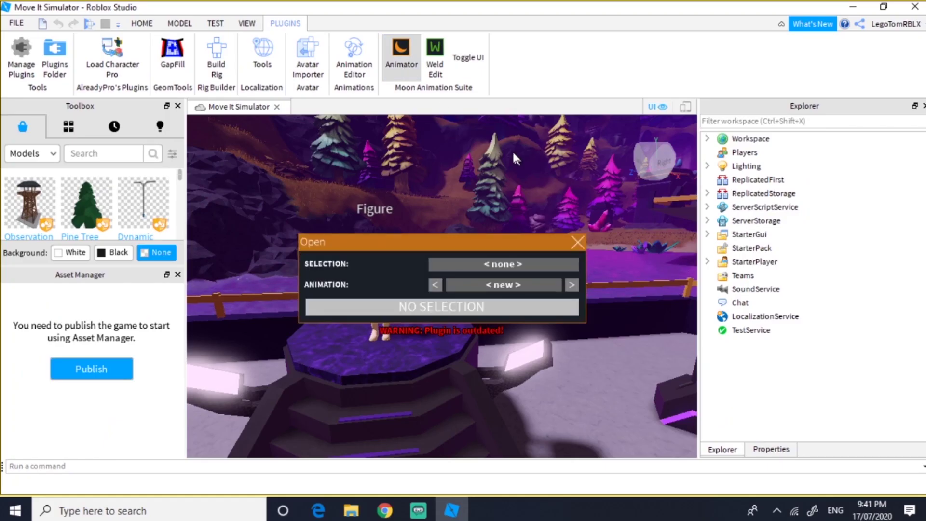
{"action": "right_click_drag", "start_coordinate": [512, 150], "coordinate": [555, 173]}
{"action": "left_click", "coordinate": [511, 151]}
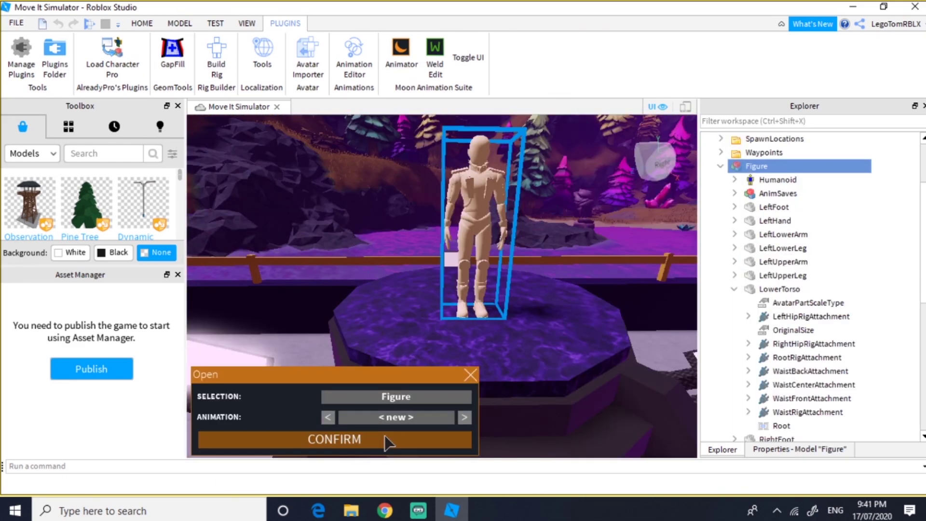
{"action": "left_click", "coordinate": [386, 440]}
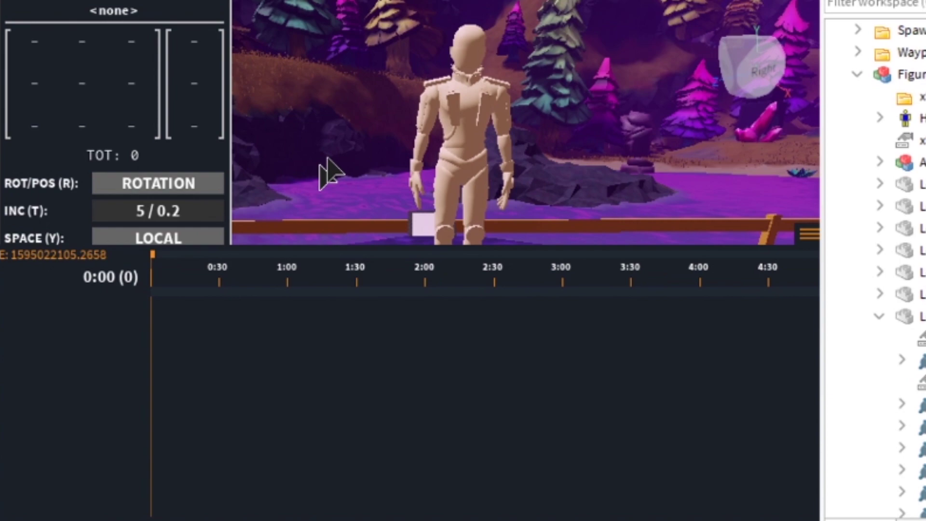
{"action": "right_click_drag", "start_coordinate": [438, 239], "coordinate": [458, 239]}
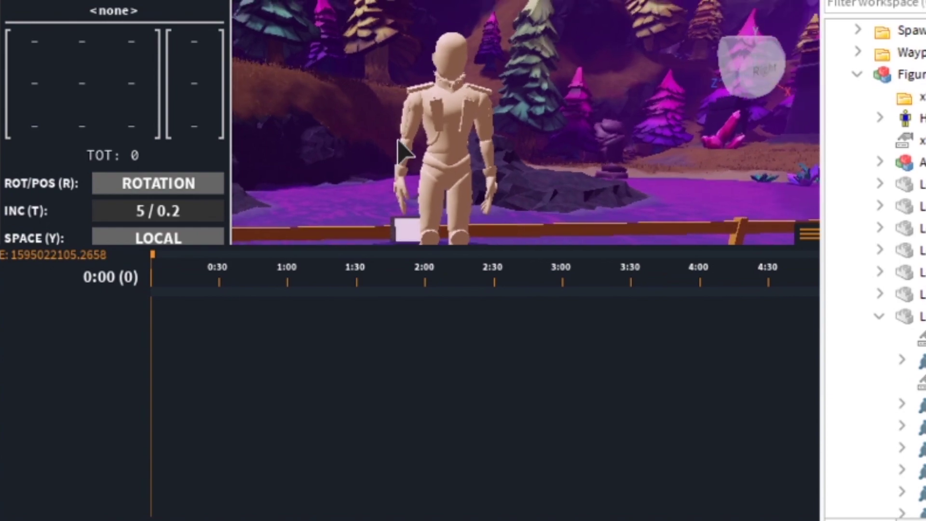
{"action": "scroll", "coordinate": [459, 238], "scroll_direction": "down", "scroll_amount": 3}
{"action": "scroll", "coordinate": [460, 250], "scroll_direction": "up", "scroll_amount": 3}
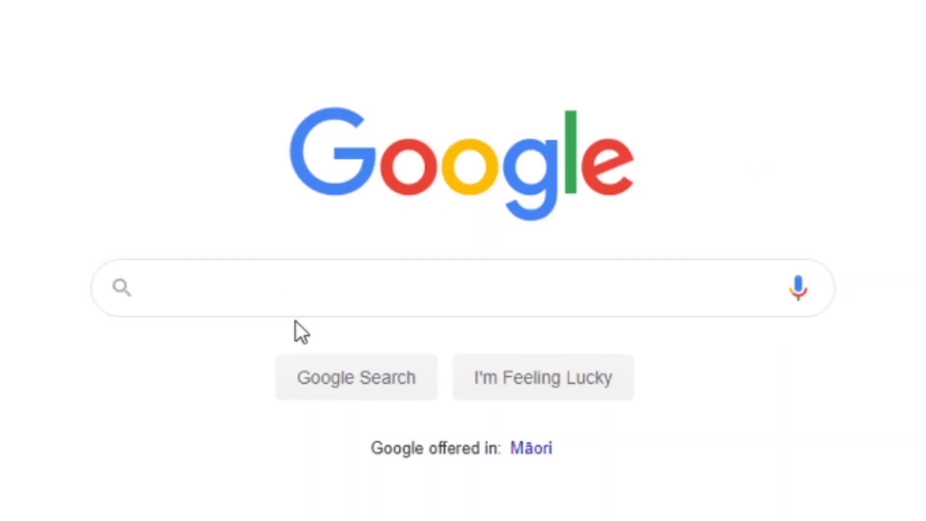
Enter 'How to animate with moon' into the Google search box
{"action": "left_click", "coordinate": [409, 272]}
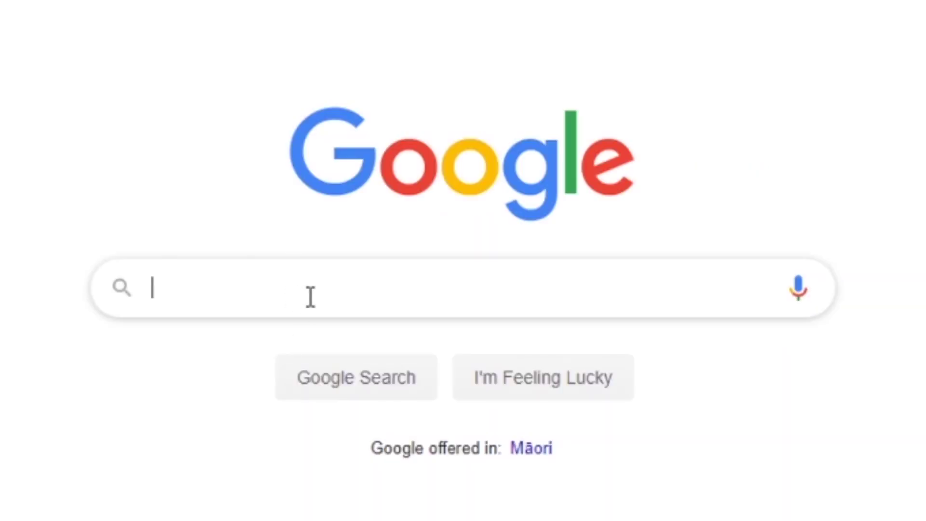
{"action": "type", "text": "How to an"}
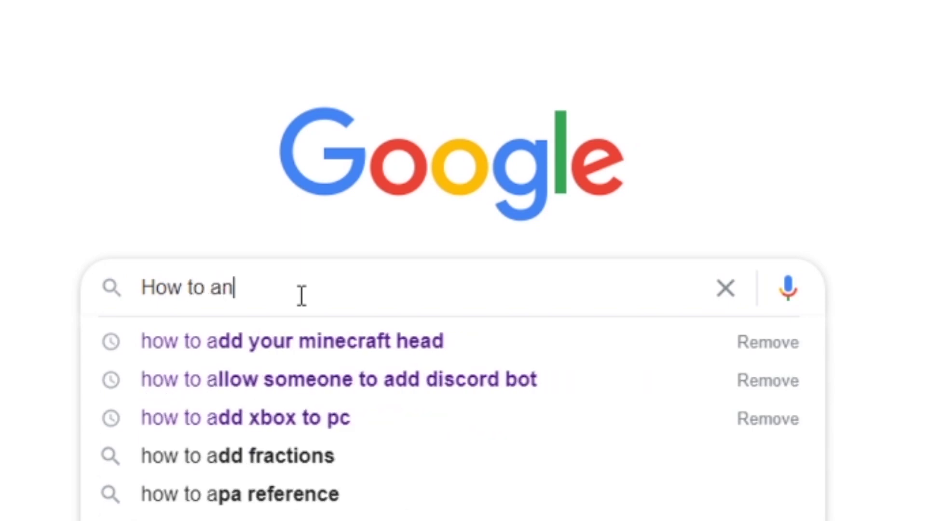
{"action": "type", "text": "imate wi"}
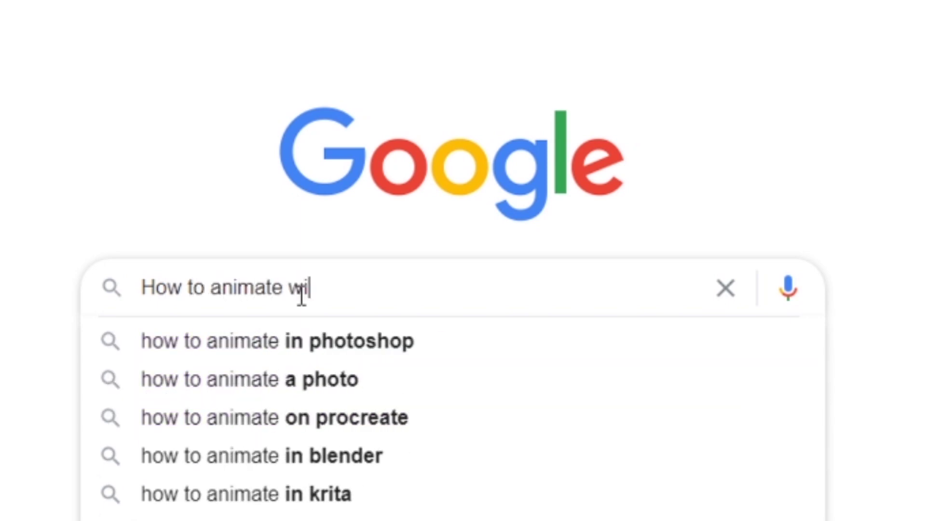
{"action": "type", "text": "th  m"}
{"action": "key", "text": "BackSpace"}
{"action": "key", "text": "BackSpace"}
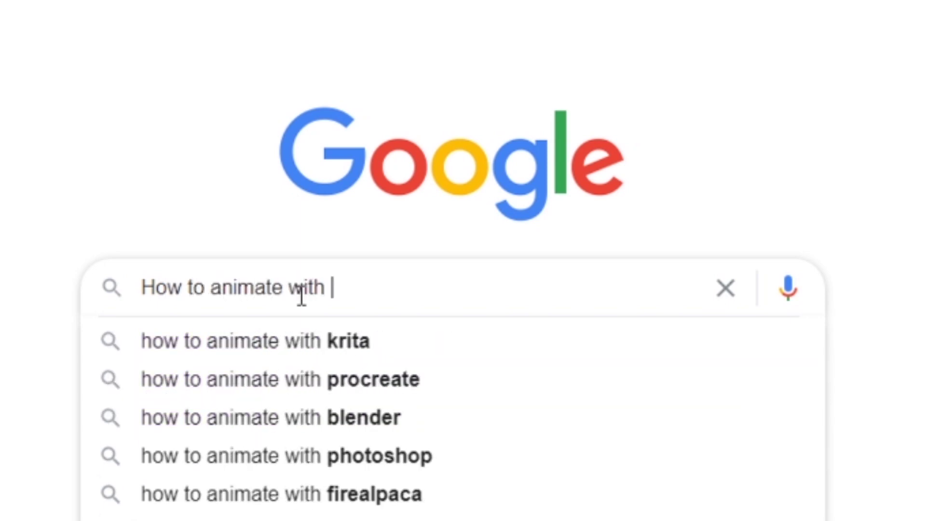
{"action": "type", "text": "k"}
{"action": "key", "text": "BackSpace"}
{"action": "type", "text": "moon"}
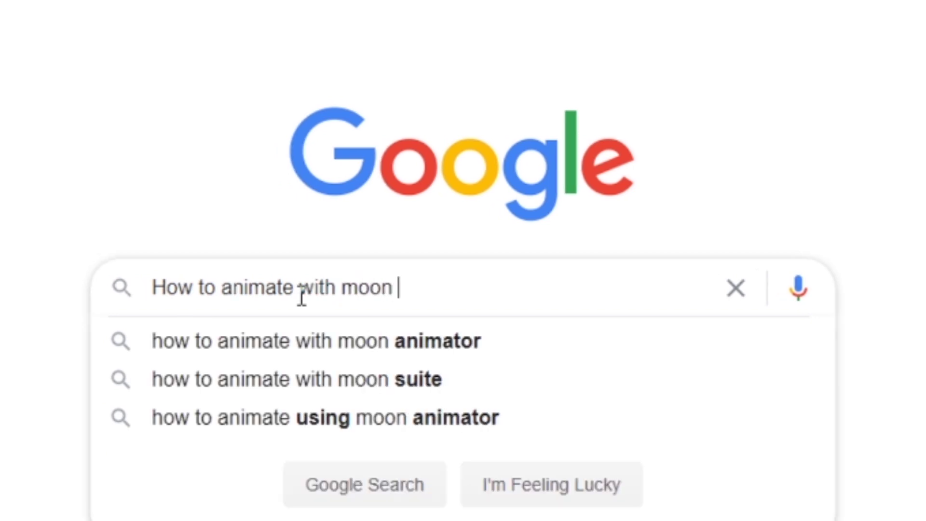
{"action": "left_click", "coordinate": [421, 374]}
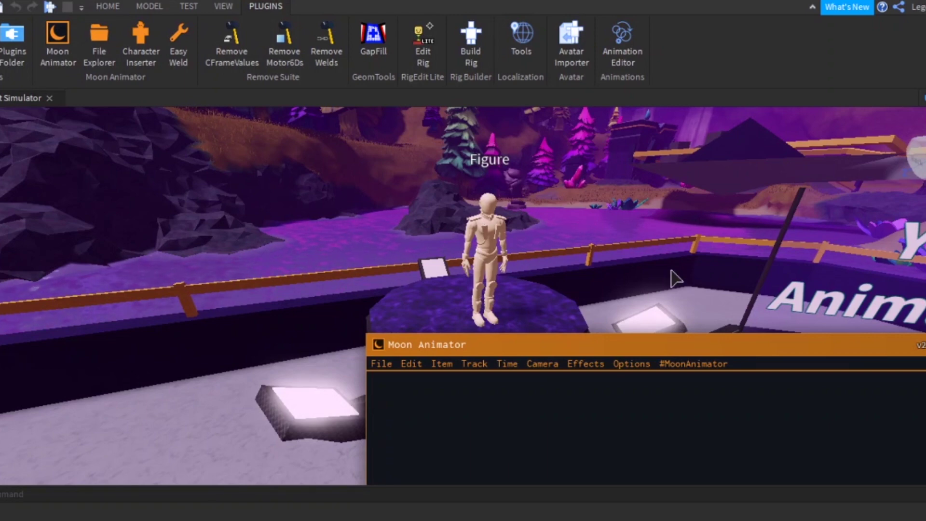
{"action": "right_click_drag", "start_coordinate": [674, 274], "coordinate": [454, 245]}
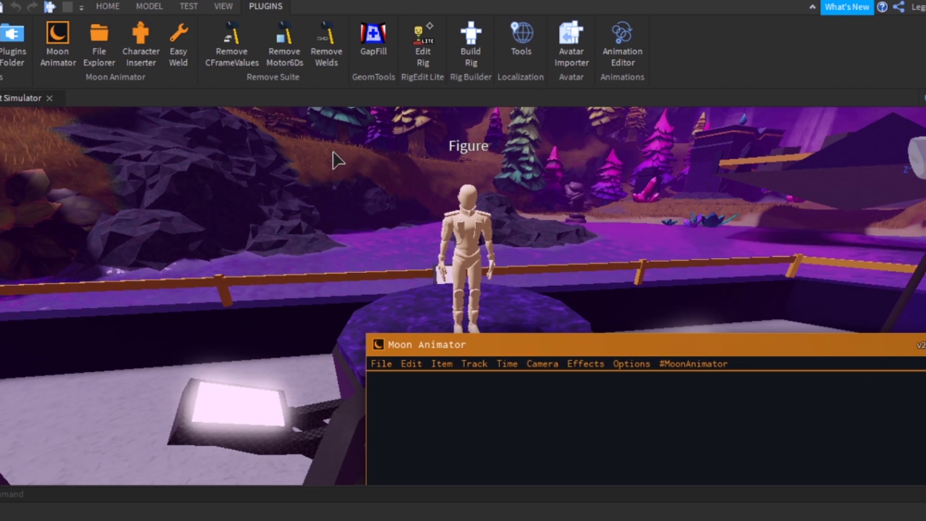
{"action": "scroll", "coordinate": [545, 196], "scroll_direction": "up", "scroll_amount": 5}
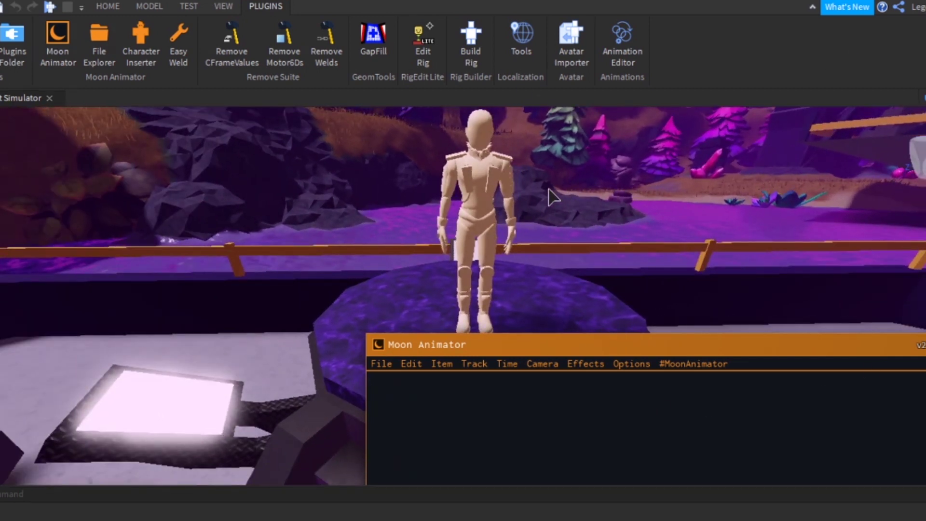
{"action": "scroll", "coordinate": [539, 198], "scroll_direction": "down", "scroll_amount": 3}
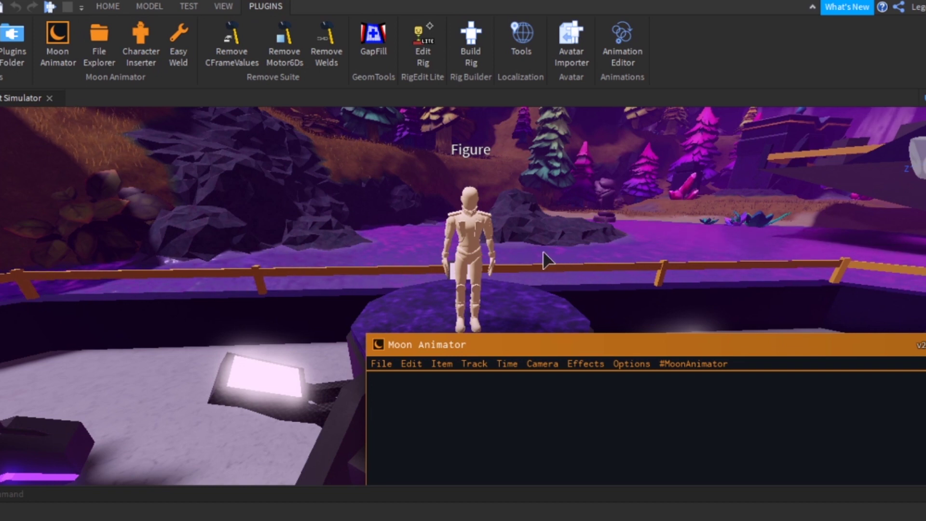
{"action": "scroll", "coordinate": [463, 210], "scroll_direction": "up", "scroll_amount": 3}
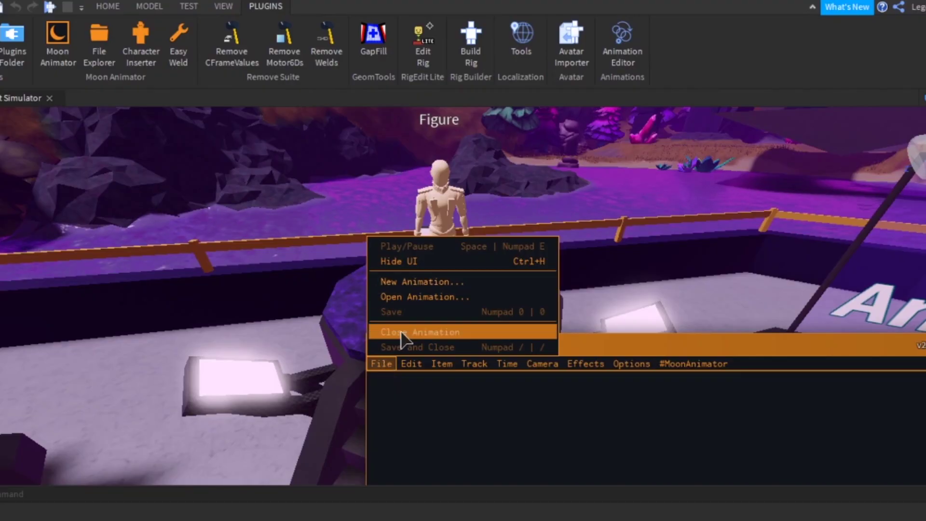
Create a new Moon Animator animation and try adding the Figure, dismissing the No PrimaryPart warning
{"action": "left_click", "coordinate": [404, 330]}
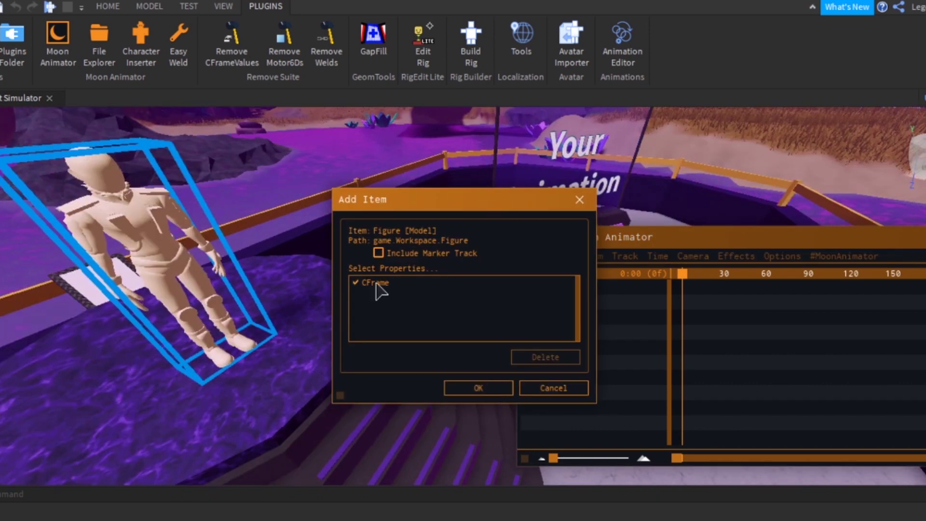
{"action": "left_click", "coordinate": [478, 387]}
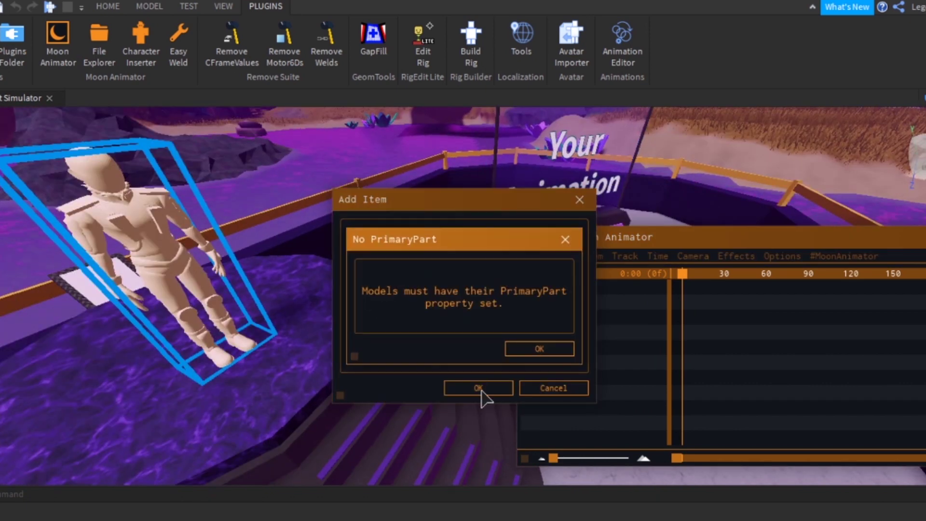
{"action": "left_click", "coordinate": [535, 356]}
{"action": "left_click", "coordinate": [579, 199]}
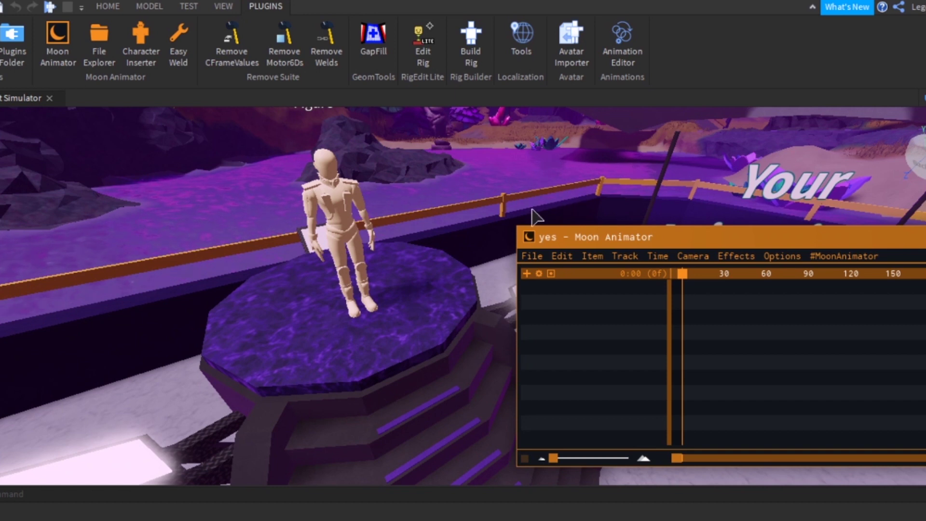
Delete the Figure rig from the platform and return to the plugin tools
{"action": "left_click", "coordinate": [123, 6]}
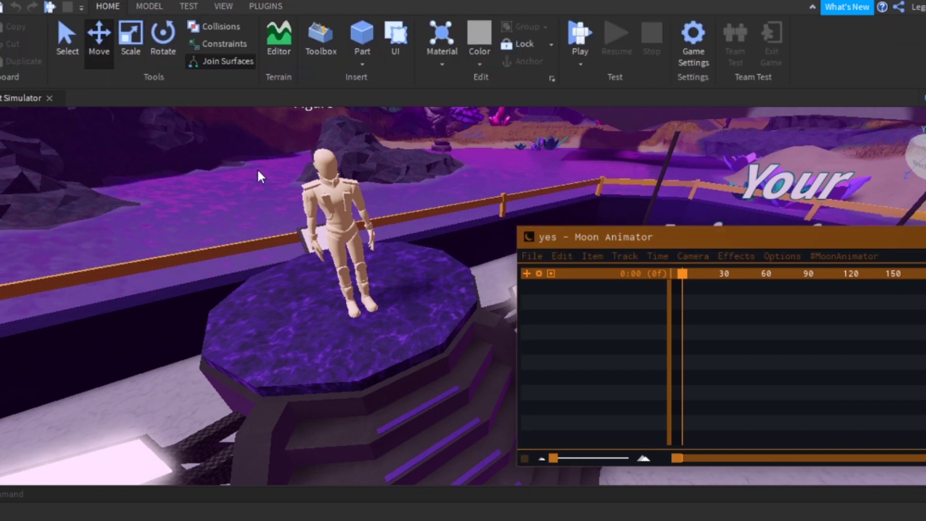
{"action": "left_click", "coordinate": [329, 197]}
{"action": "key", "text": "Delete"}
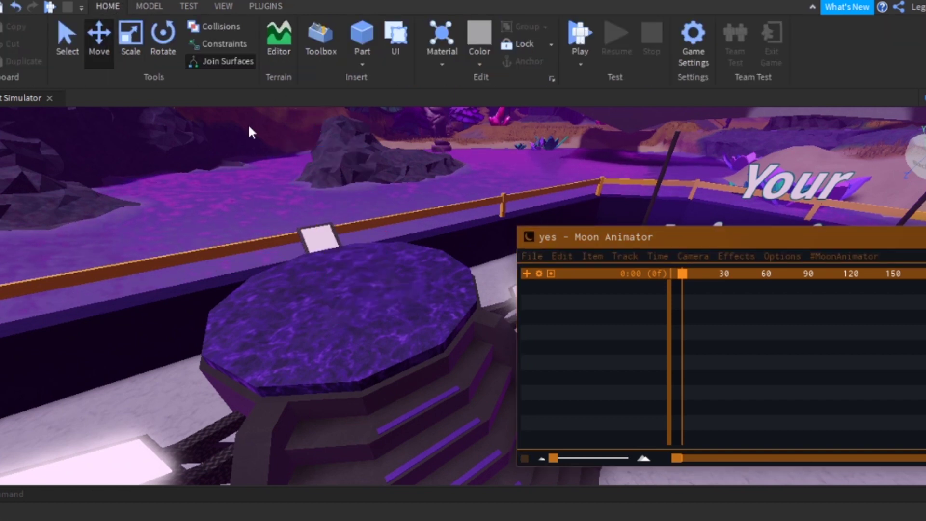
{"action": "left_click", "coordinate": [265, 6]}
Insert an R6 character rig, then continue to the Challenge Checkpoint page
{"action": "left_click", "coordinate": [157, 51]}
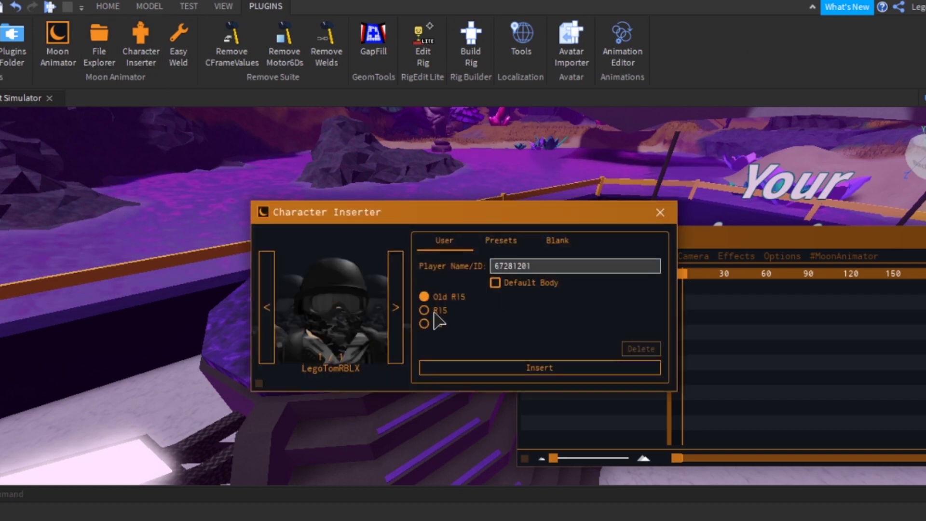
{"action": "left_click", "coordinate": [425, 323]}
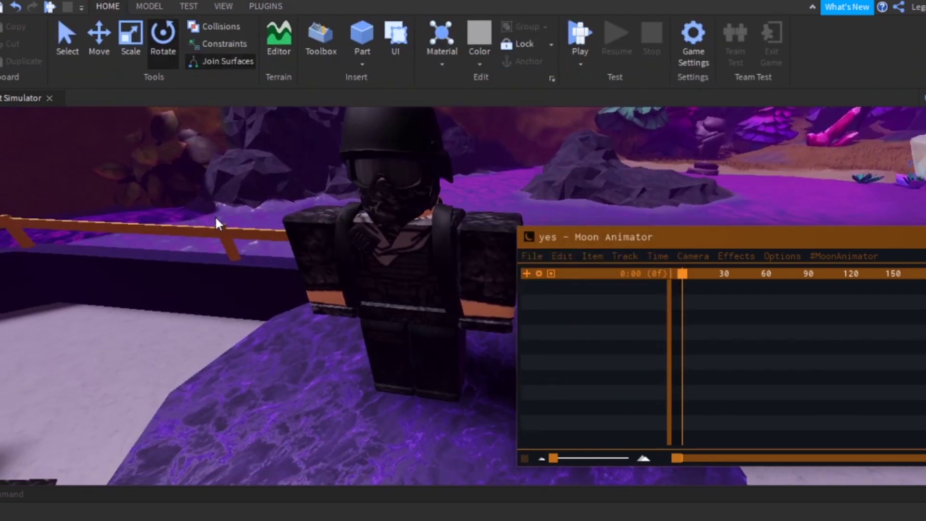
{"action": "scroll", "coordinate": [217, 221], "scroll_direction": "up", "scroll_amount": 3}
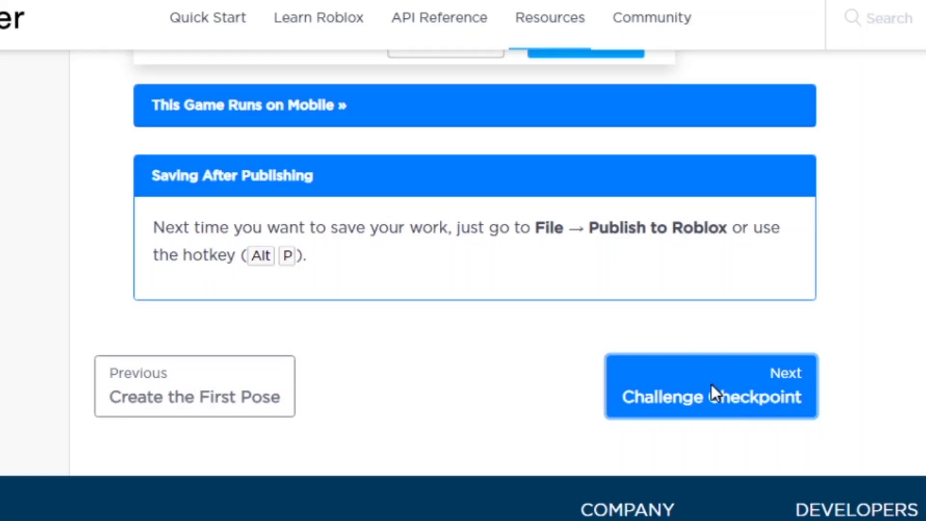
{"action": "left_click", "coordinate": [711, 384]}
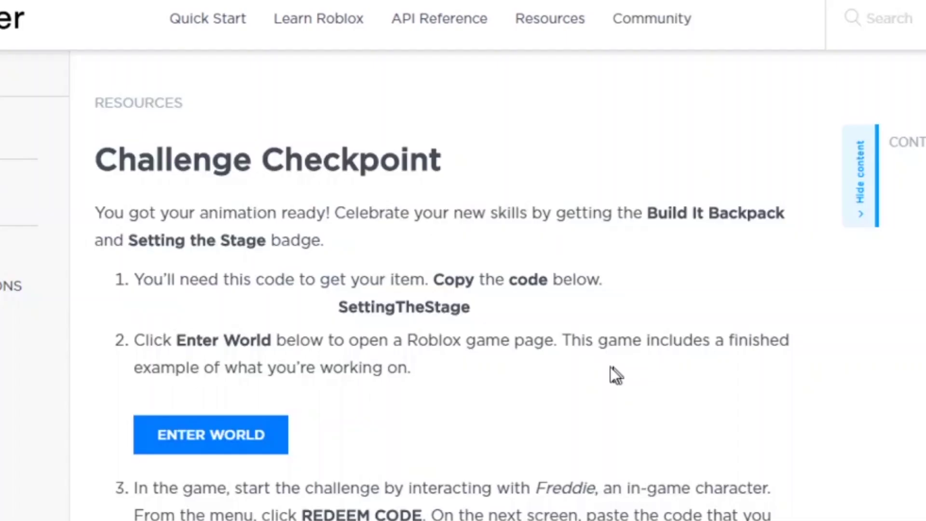
Read the reward paragraph on the Challenge Checkpoint page and note the code SettingTheStage
{"action": "scroll", "coordinate": [268, 199], "scroll_direction": "down", "scroll_amount": 2}
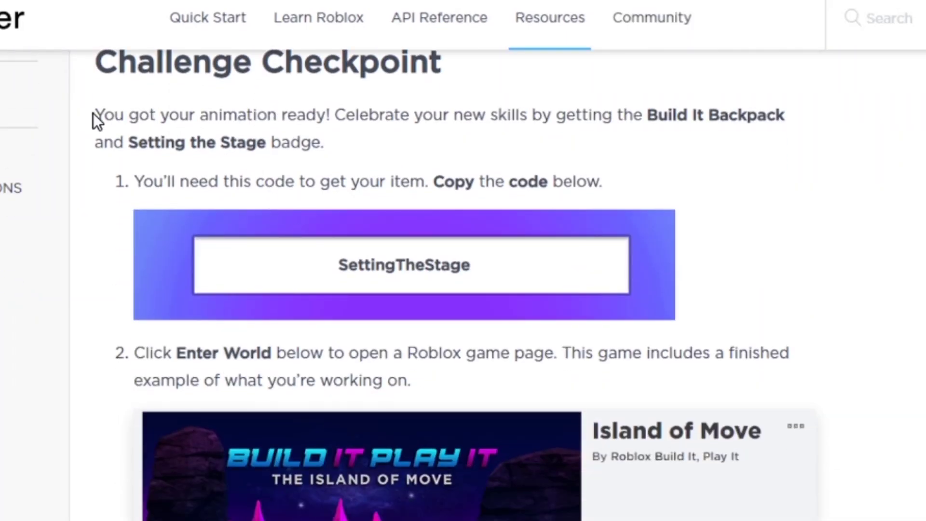
{"action": "left_click_drag", "start_coordinate": [162, 124], "coordinate": [242, 139]}
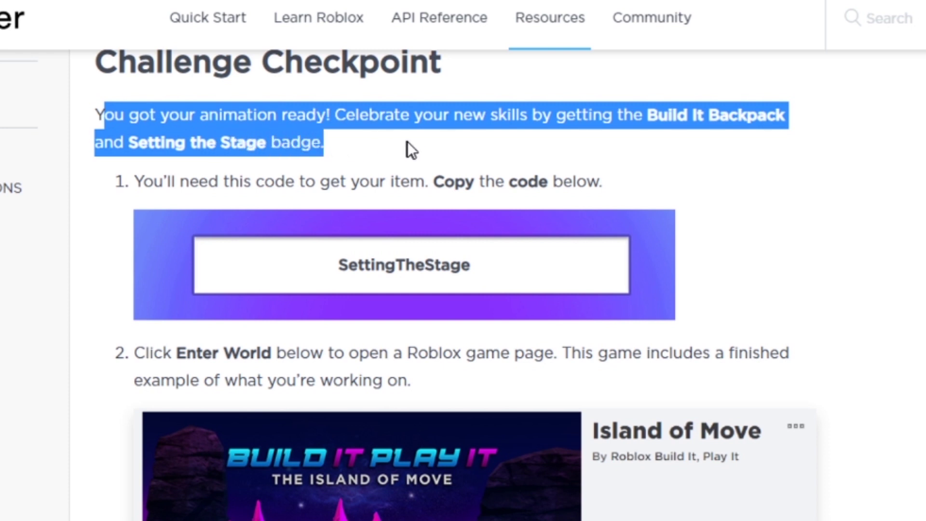
{"action": "left_click", "coordinate": [481, 132]}
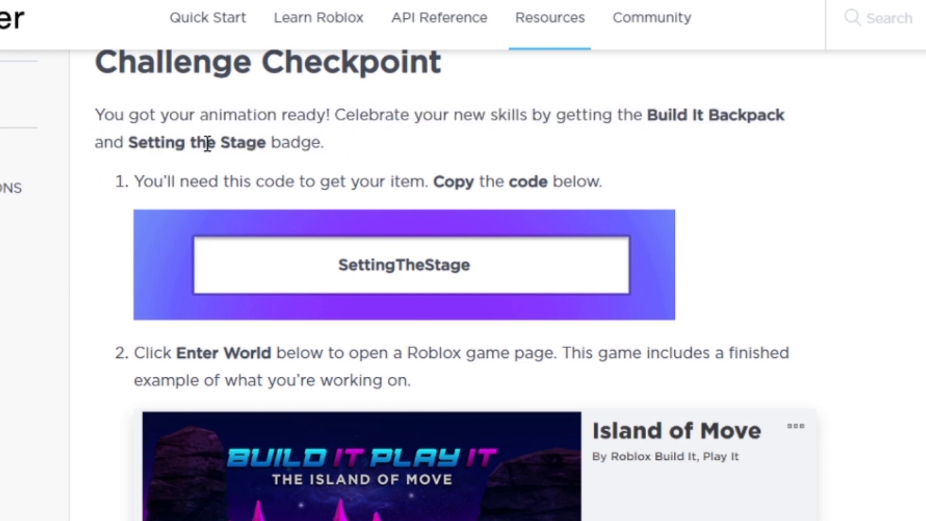
{"action": "scroll", "coordinate": [233, 158], "scroll_direction": "down", "scroll_amount": 1}
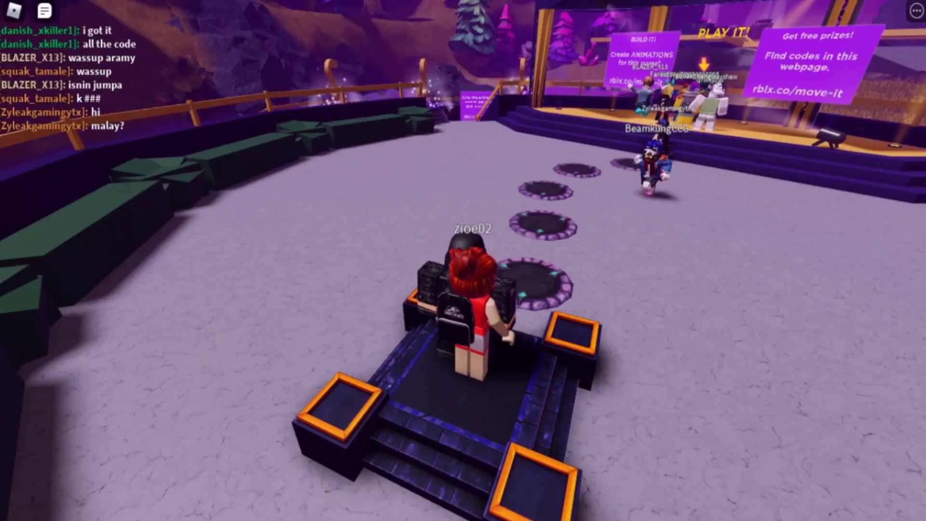
Walk the avatar up the stage steps into the crowd
{"action": "key", "text": "w"}
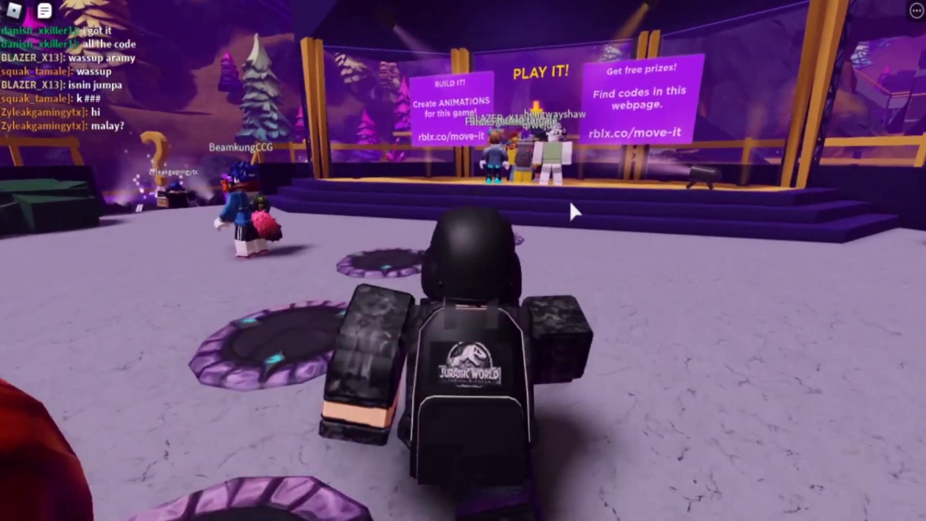
{"action": "key", "text": "w"}
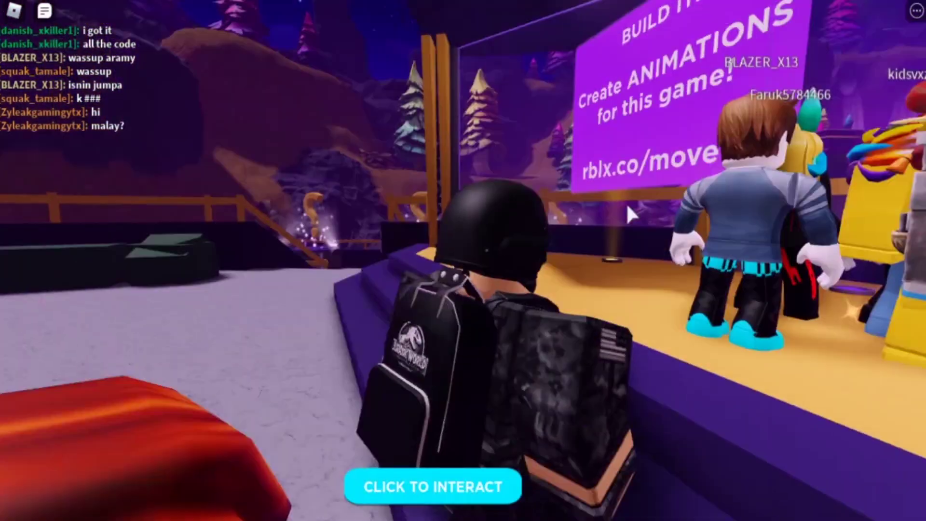
{"action": "right_click_drag", "start_coordinate": [626, 203], "coordinate": [626, 203]}
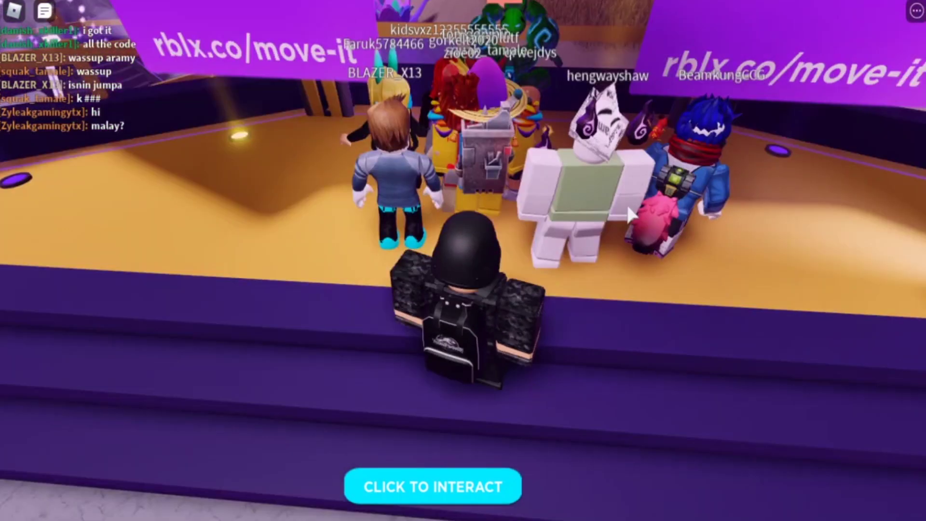
{"action": "key", "text": "w"}
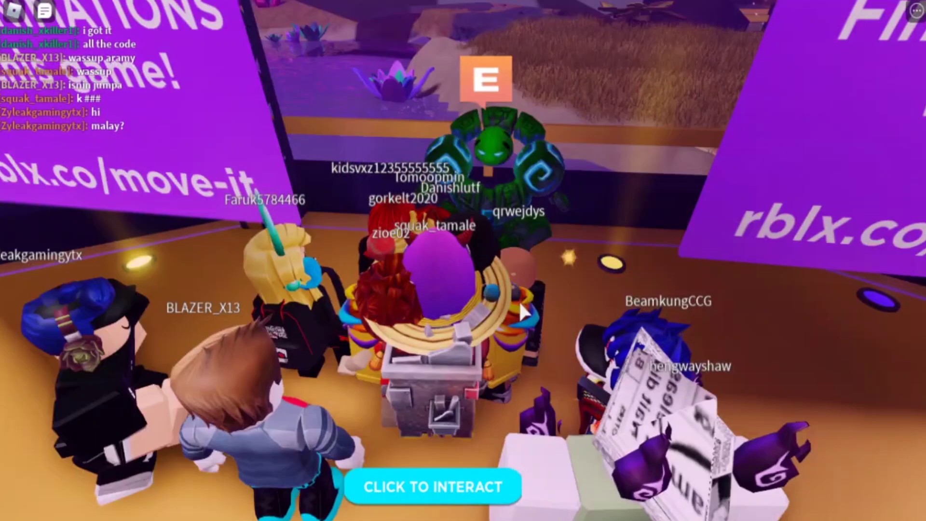
{"action": "right_click_drag", "start_coordinate": [523, 311], "coordinate": [523, 311]}
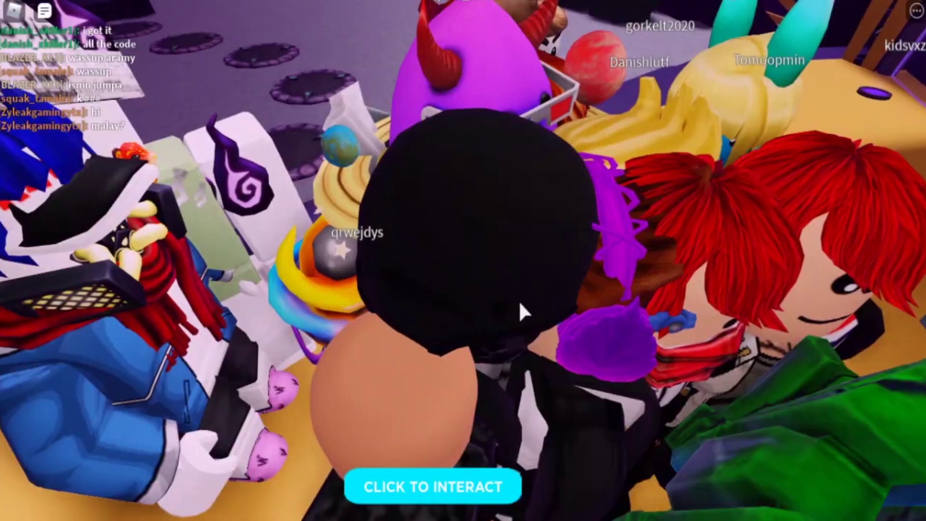
{"action": "scroll", "coordinate": [519, 303], "scroll_direction": "down", "scroll_amount": 5}
{"action": "scroll", "coordinate": [519, 300], "scroll_direction": "up", "scroll_amount": 5}
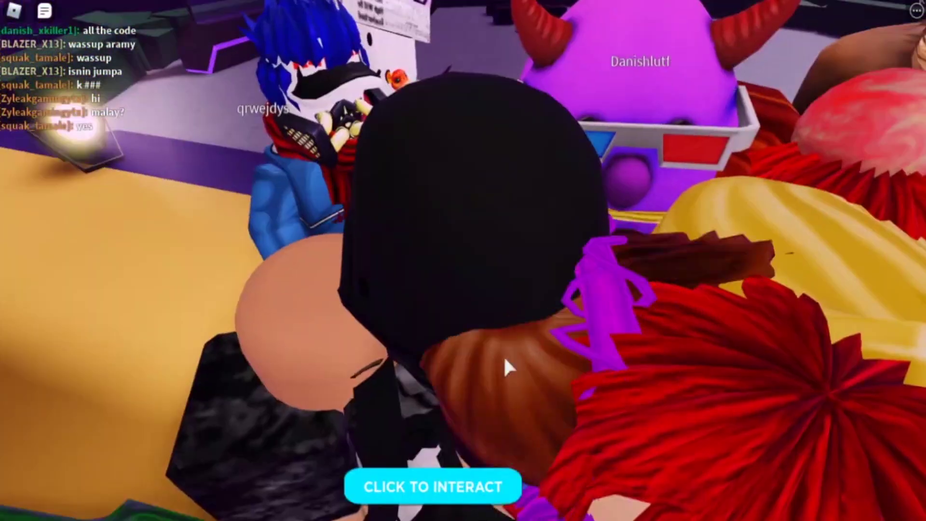
Talk to Freddie and bring up the Redeem Codes panel
{"action": "scroll", "coordinate": [504, 359], "scroll_direction": "down", "scroll_amount": 5}
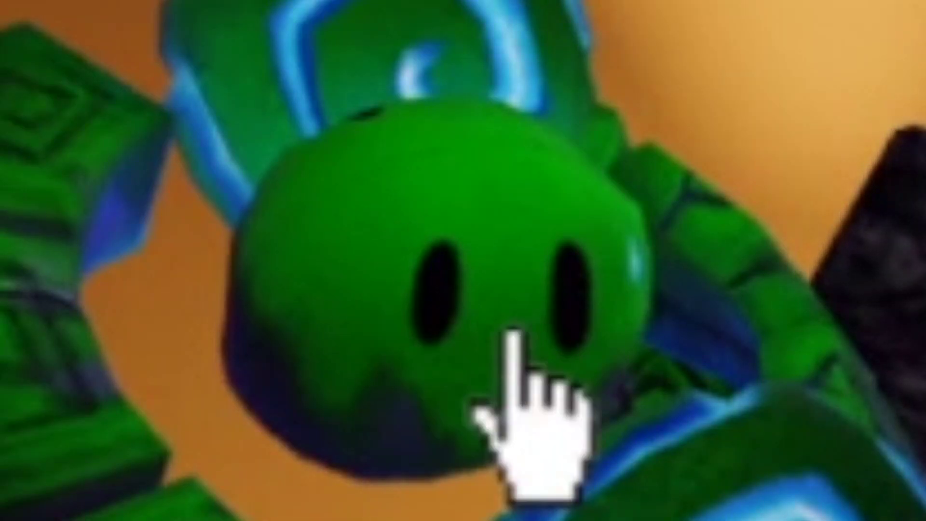
{"action": "left_click", "coordinate": [501, 337]}
{"action": "left_click", "coordinate": [456, 369]}
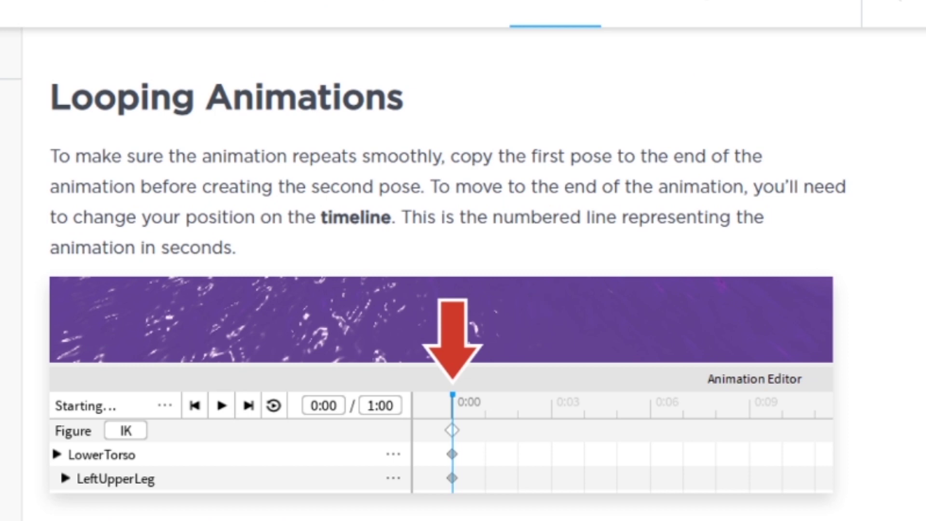
Read down to the Copy the First Pose guidance, then select the dummy rig in Studio
{"action": "scroll", "coordinate": [249, 485], "scroll_direction": "down", "scroll_amount": 2}
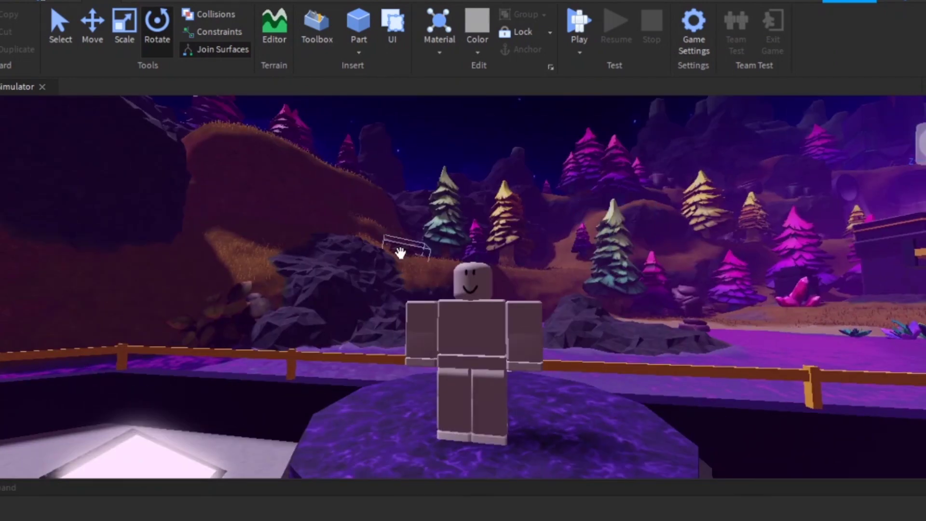
{"action": "left_click", "coordinate": [442, 310]}
{"action": "scroll", "coordinate": [454, 319], "scroll_direction": "up", "scroll_amount": 3}
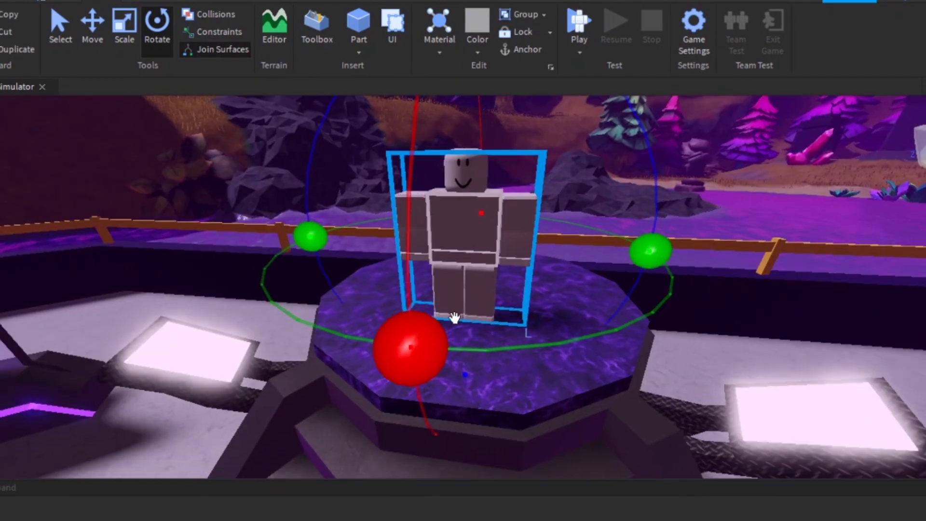
Reselect the dummy rig on the Move It Simulator platform and bring the view closer
{"action": "right_click_drag", "start_coordinate": [454, 319], "coordinate": [443, 290]}
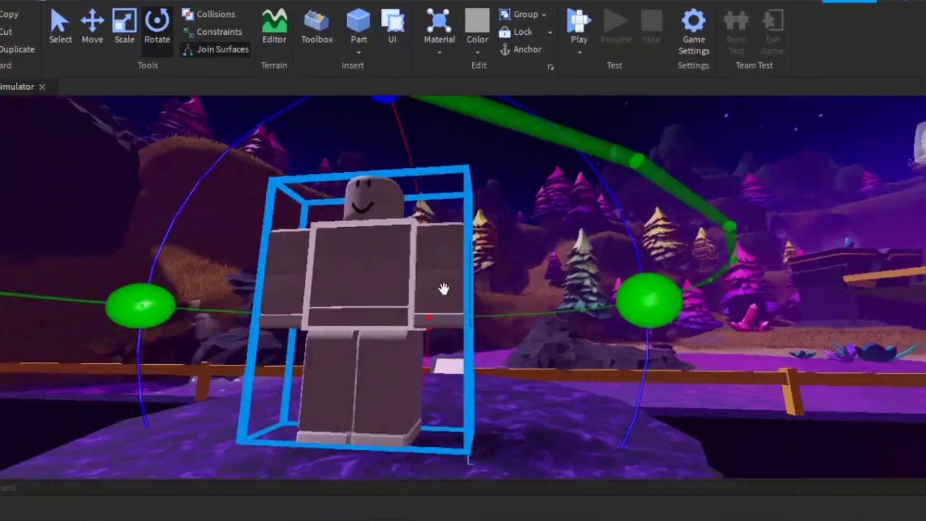
{"action": "scroll", "coordinate": [443, 290], "scroll_direction": "down", "scroll_amount": 3}
{"action": "left_click", "coordinate": [449, 349]}
{"action": "scroll", "coordinate": [428, 295], "scroll_direction": "up", "scroll_amount": 2}
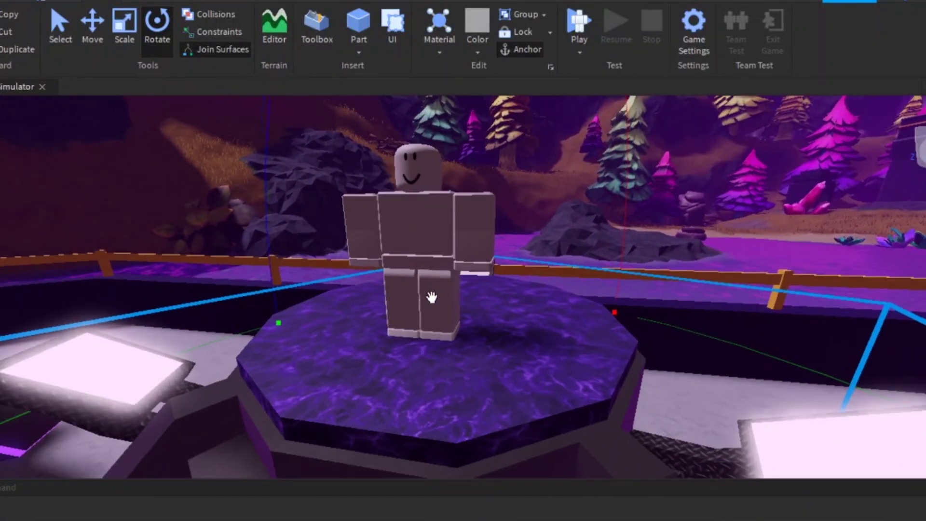
{"action": "left_click", "coordinate": [413, 240]}
{"action": "scroll", "coordinate": [414, 295], "scroll_direction": "up", "scroll_amount": 2}
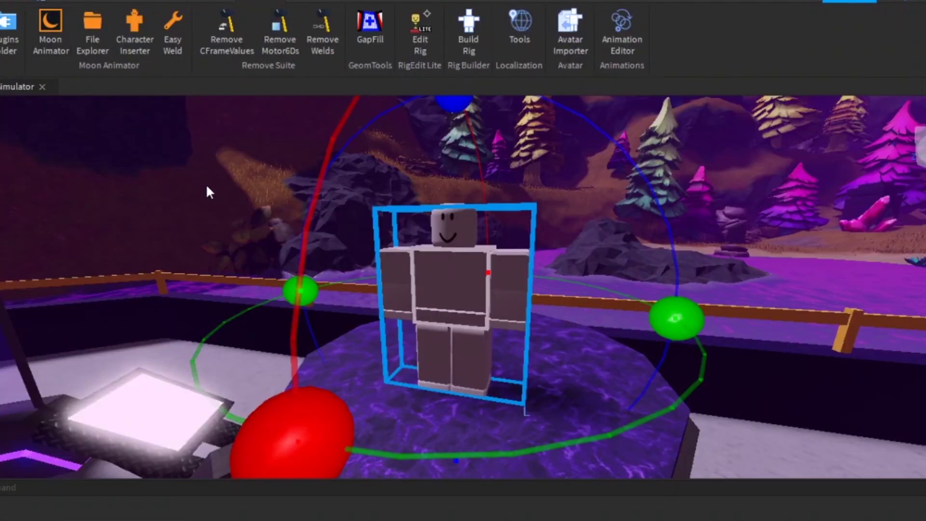
{"action": "right_click_drag", "start_coordinate": [206, 184], "coordinate": [214, 190]}
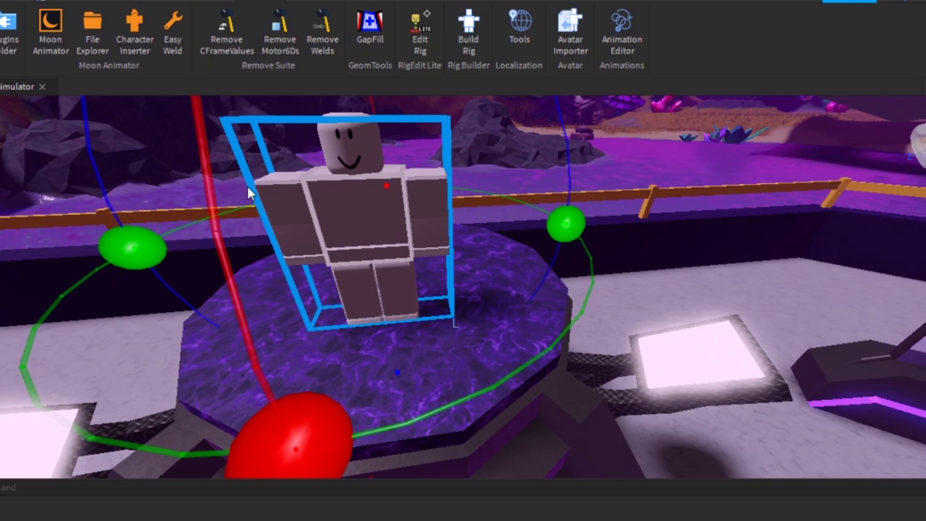
{"action": "scroll", "coordinate": [390, 390], "scroll_direction": "down", "scroll_amount": 1}
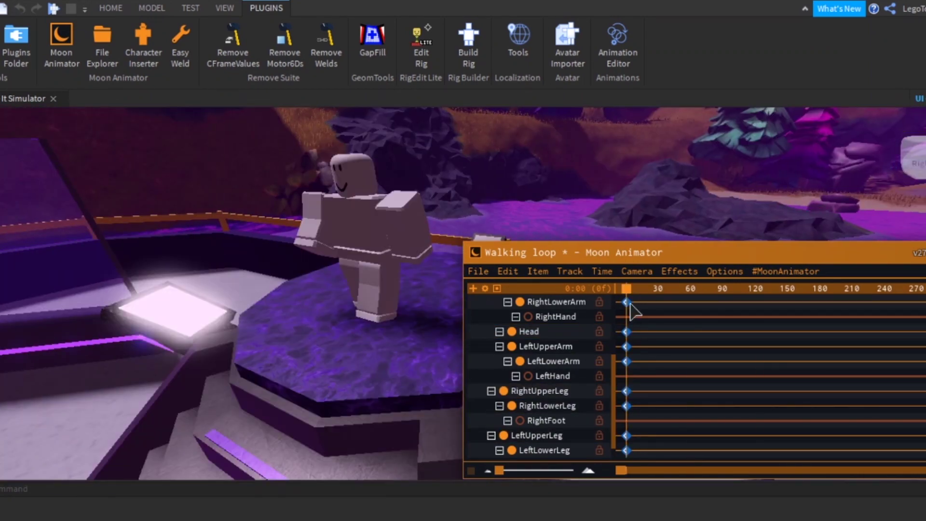
Copy the first pose's frame-0 keyframes from the Edit menu in Moon Animator
{"action": "left_click", "coordinate": [507, 271]}
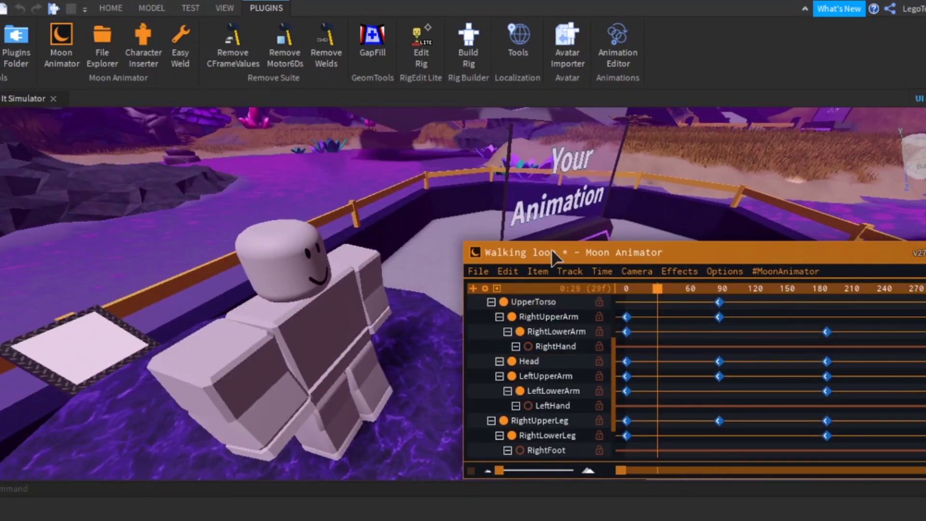
{"action": "left_click", "coordinate": [507, 271]}
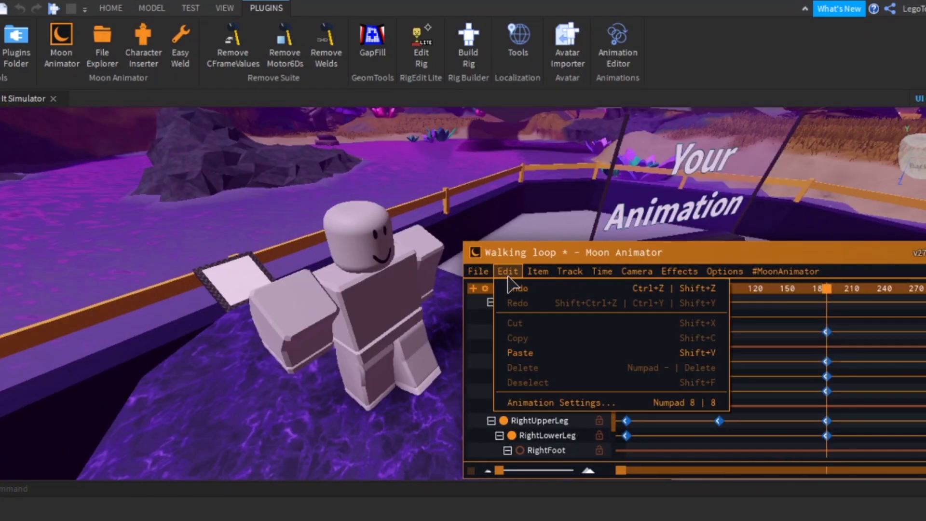
{"action": "left_click", "coordinate": [537, 271]}
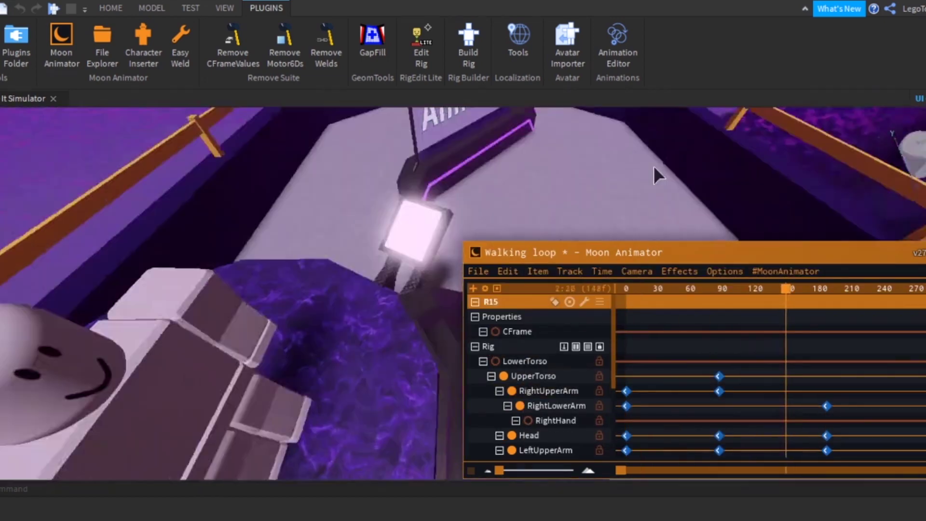
Paste the copied first pose at frame 186 on the RightLowerArm track
{"action": "left_click", "coordinate": [736, 290]}
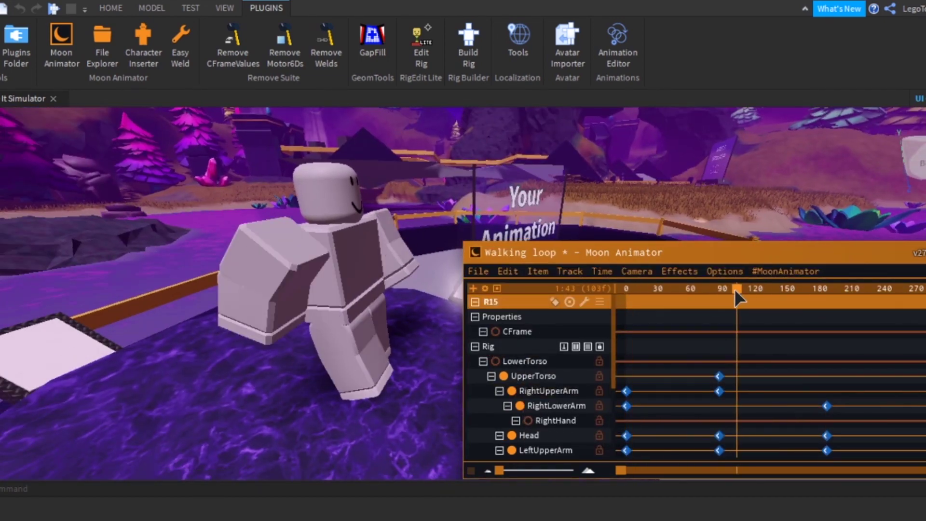
{"action": "mouse_move", "coordinate": [738, 297]}
{"action": "left_mouse_down"}
{"action": "mouse_move", "coordinate": [713, 290]}
{"action": "mouse_move", "coordinate": [747, 285]}
{"action": "left_mouse_up"}
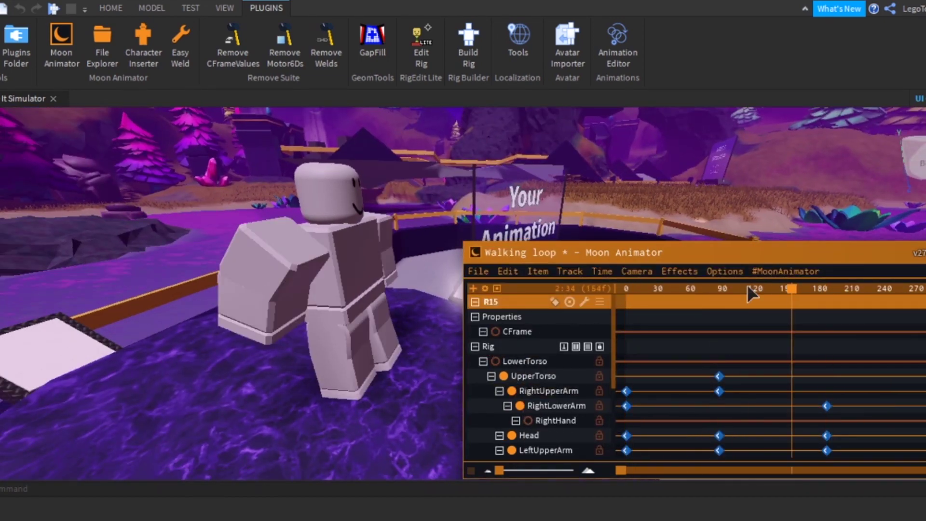
{"action": "left_click", "coordinate": [826, 405]}
{"action": "left_click", "coordinate": [507, 271]}
{"action": "left_click", "coordinate": [531, 356]}
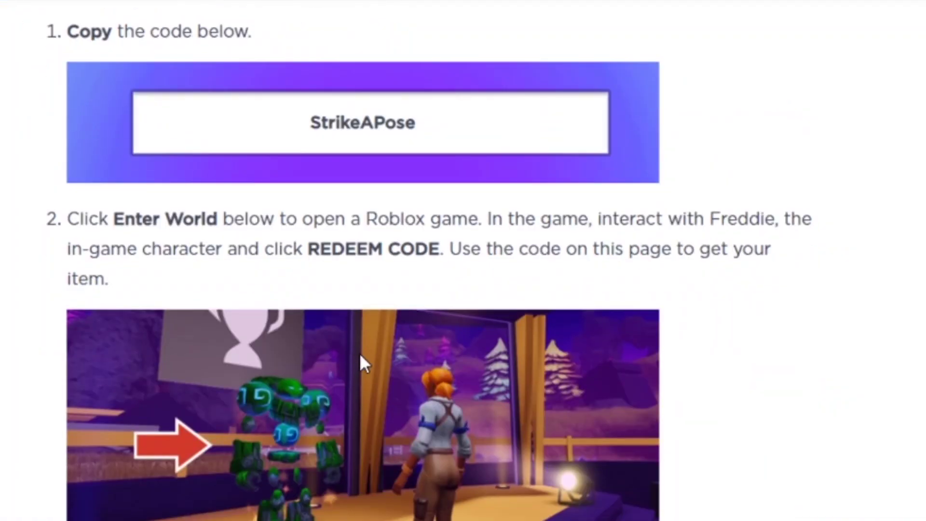
{"action": "scroll", "coordinate": [360, 352], "scroll_direction": "down", "scroll_amount": 10}
{"action": "scroll", "coordinate": [360, 354], "scroll_direction": "up", "scroll_amount": 14}
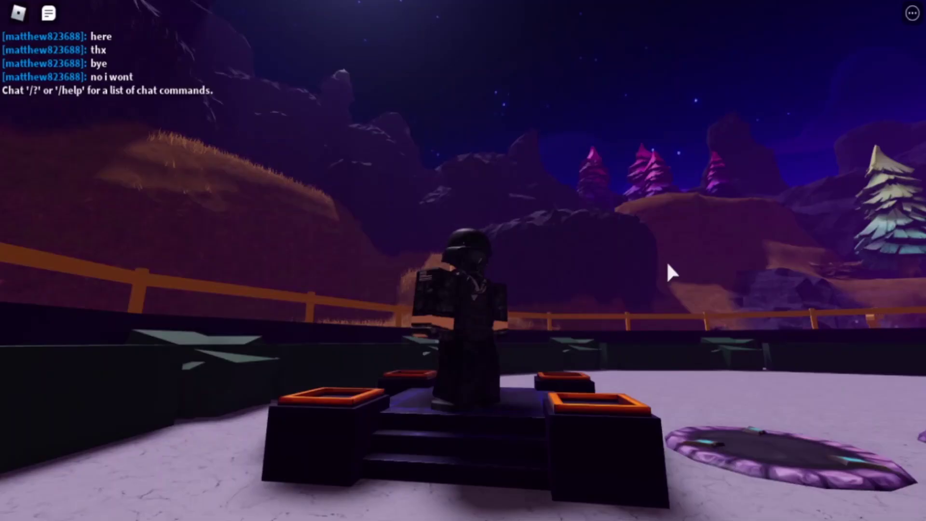
{"action": "scroll", "coordinate": [671, 255], "scroll_direction": "up", "scroll_amount": 5}
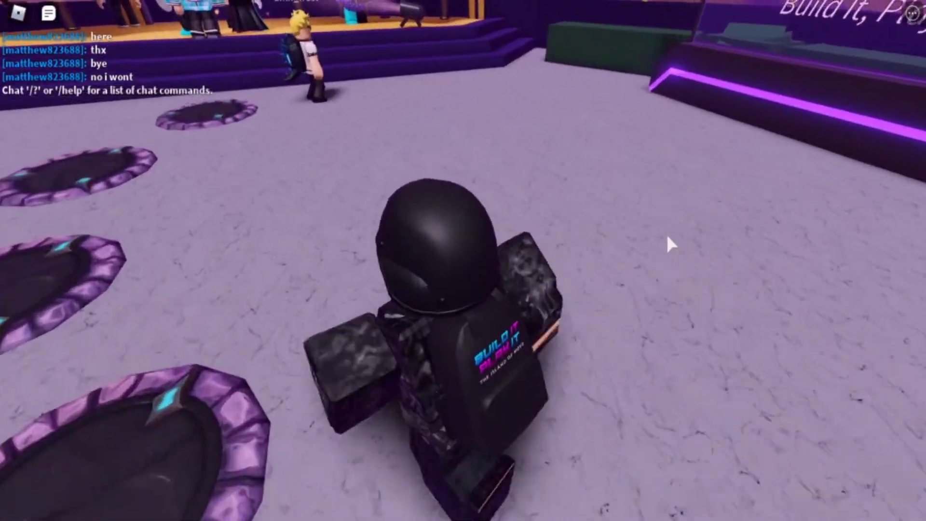
{"action": "right_click_drag", "start_coordinate": [669, 239], "coordinate": [700, 88]}
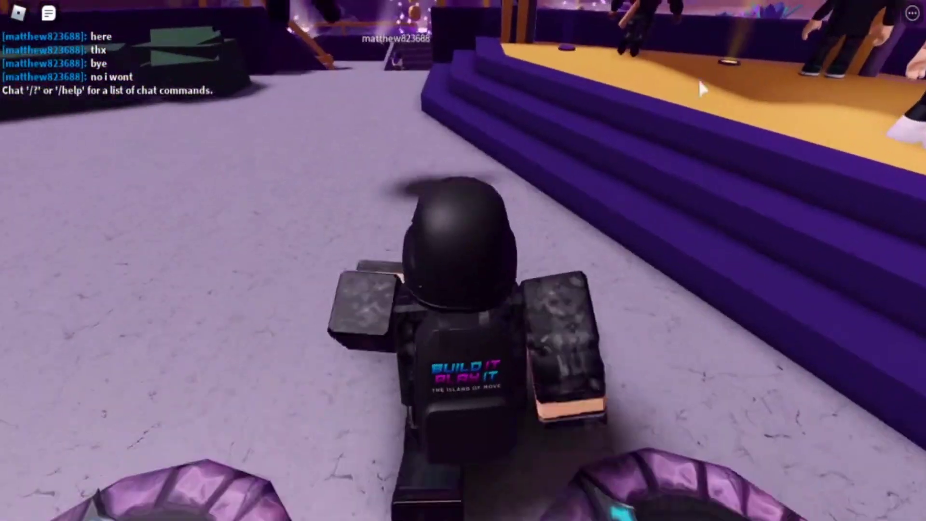
{"action": "key", "text": "w"}
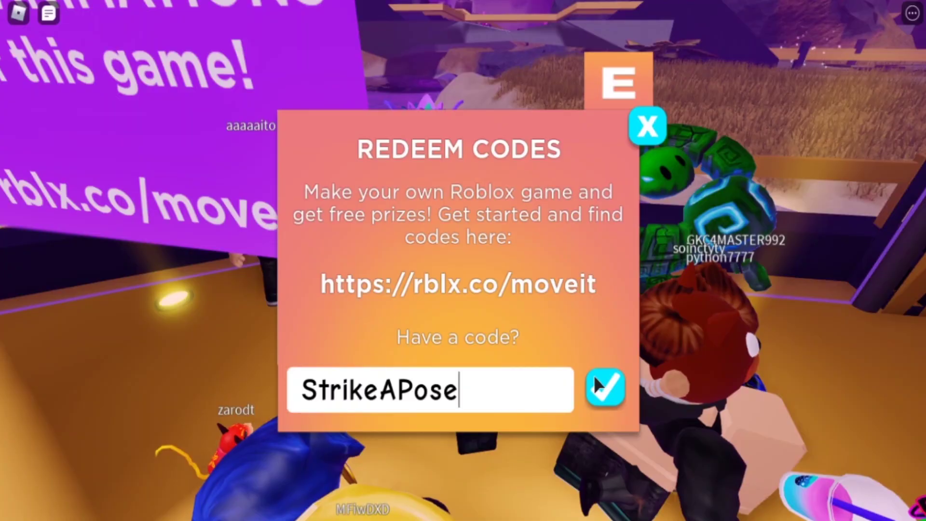
{"action": "left_click", "coordinate": [600, 377]}
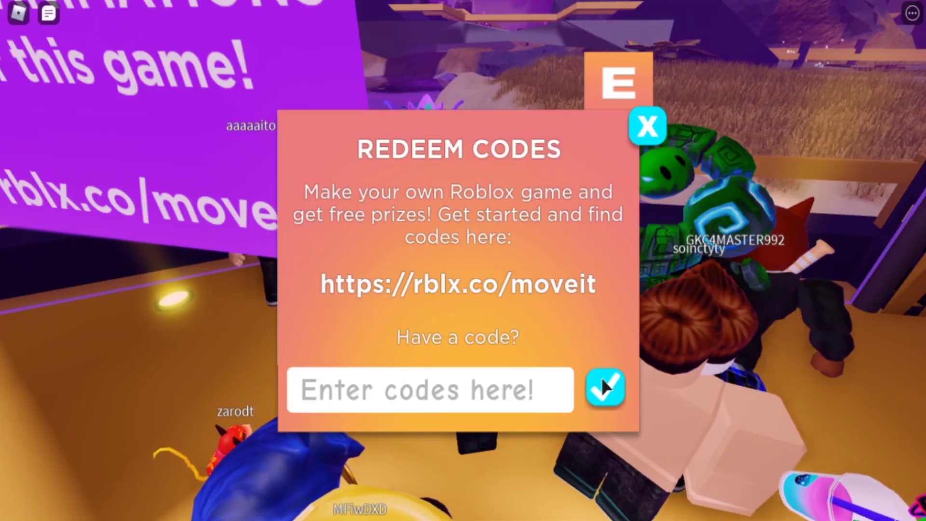
{"action": "right_click_drag", "start_coordinate": [614, 170], "coordinate": [707, 244]}
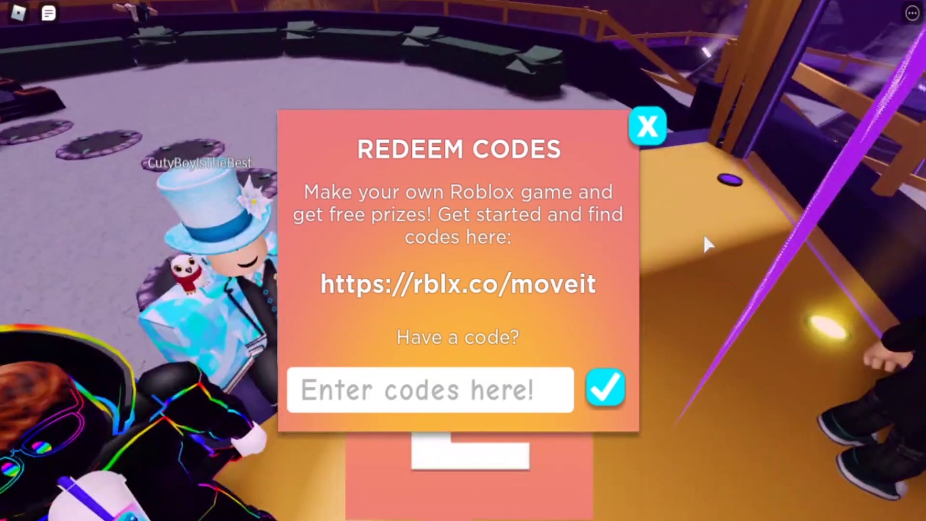
{"action": "left_click", "coordinate": [647, 126]}
{"action": "right_click_drag", "start_coordinate": [657, 151], "coordinate": [672, 364]}
{"action": "key", "text": "w"}
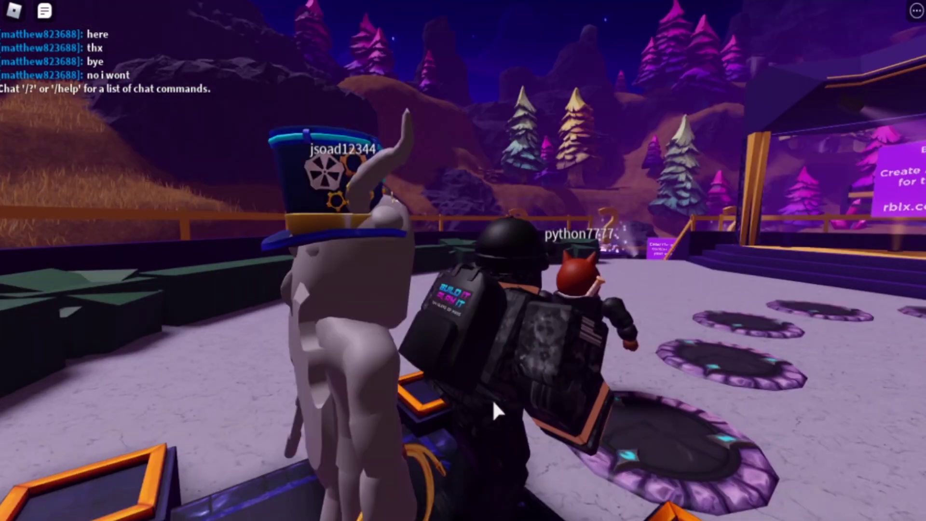
{"action": "right_click_drag", "start_coordinate": [492, 399], "coordinate": [492, 398]}
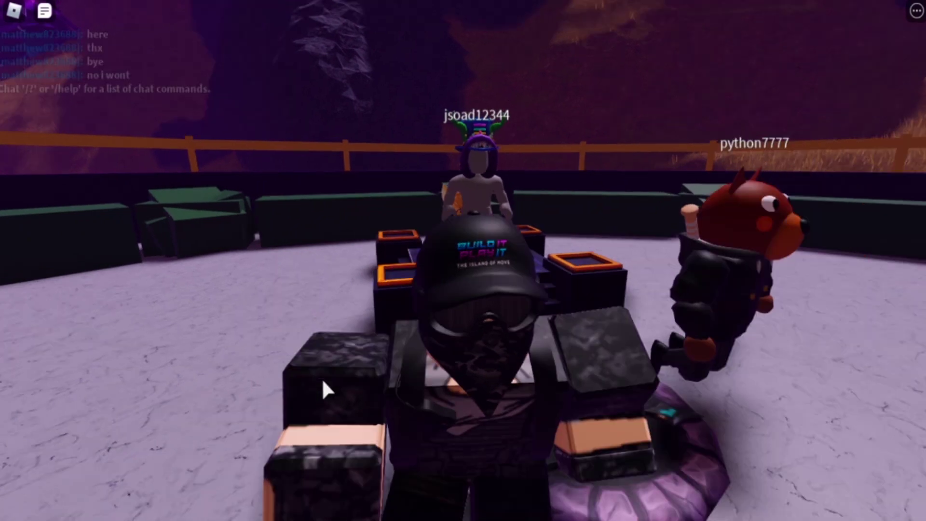
{"action": "mouse_move", "coordinate": [323, 382]}
{"action": "right_mouse_down"}
{"action": "mouse_move", "coordinate": [324, 389]}
{"action": "mouse_move", "coordinate": [323, 382]}
{"action": "right_mouse_up"}
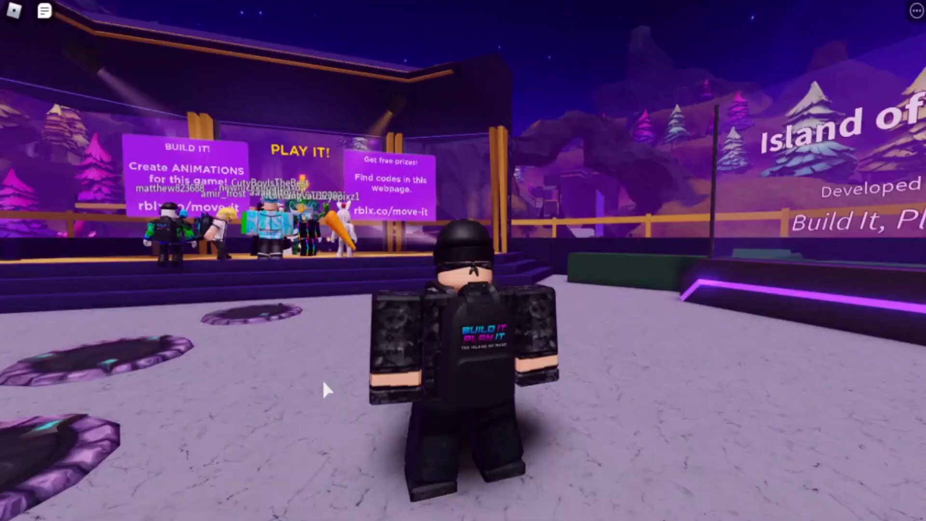
Read the Exporting Animations guide down to its Previous/Next links at the bottom
{"action": "scroll", "coordinate": [323, 382], "scroll_direction": "up", "scroll_amount": 3}
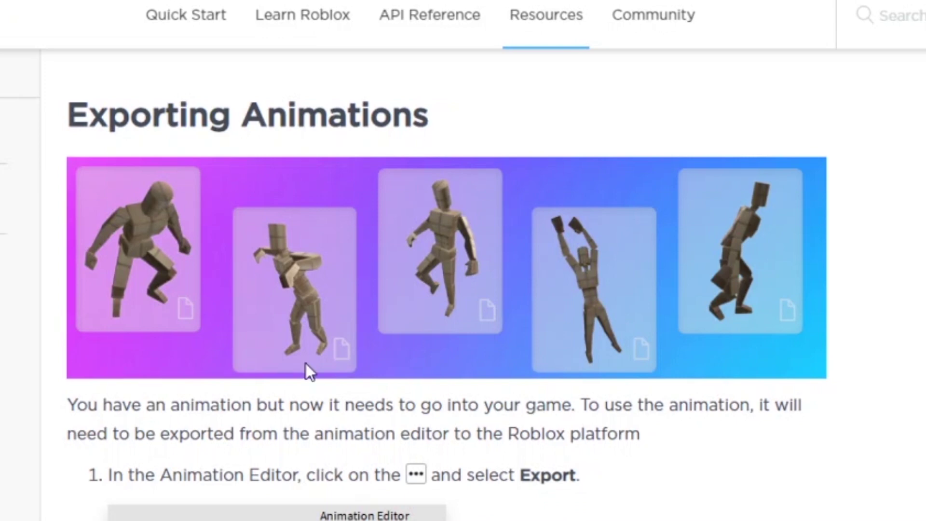
{"action": "scroll", "coordinate": [403, 239], "scroll_direction": "down", "scroll_amount": 2}
{"action": "scroll", "coordinate": [259, 256], "scroll_direction": "down", "scroll_amount": 4}
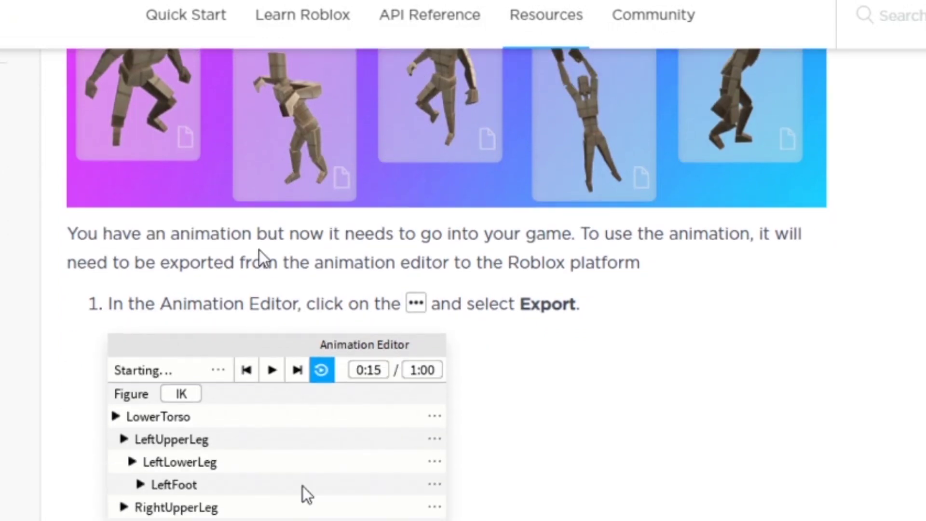
{"action": "scroll", "coordinate": [255, 262], "scroll_direction": "down", "scroll_amount": 4}
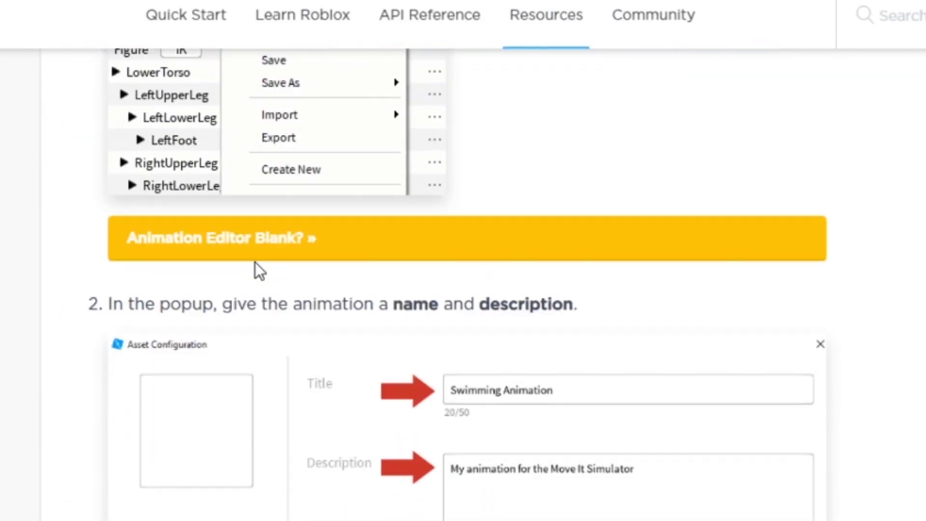
{"action": "scroll", "coordinate": [251, 269], "scroll_direction": "up", "scroll_amount": 2}
{"action": "scroll", "coordinate": [96, 314], "scroll_direction": "down", "scroll_amount": 2}
{"action": "scroll", "coordinate": [204, 318], "scroll_direction": "down", "scroll_amount": 6}
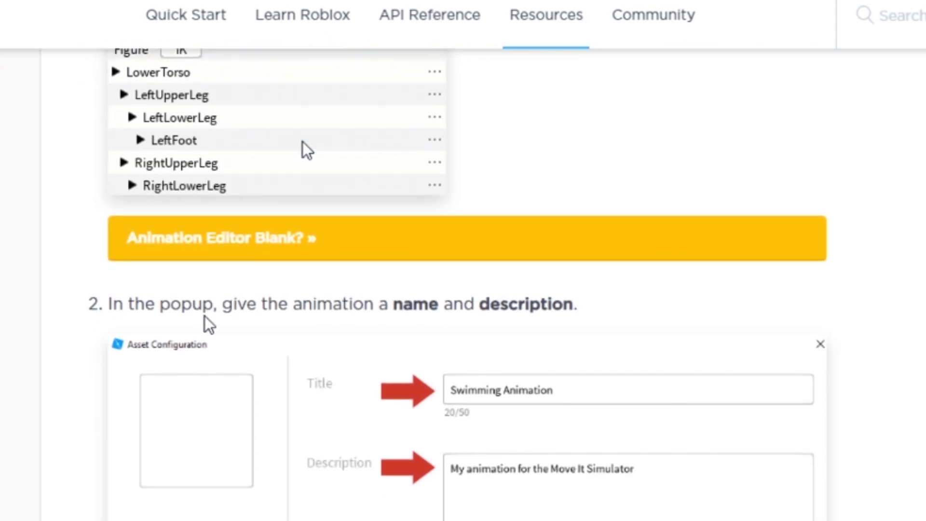
{"action": "scroll", "coordinate": [195, 321], "scroll_direction": "down", "scroll_amount": 12}
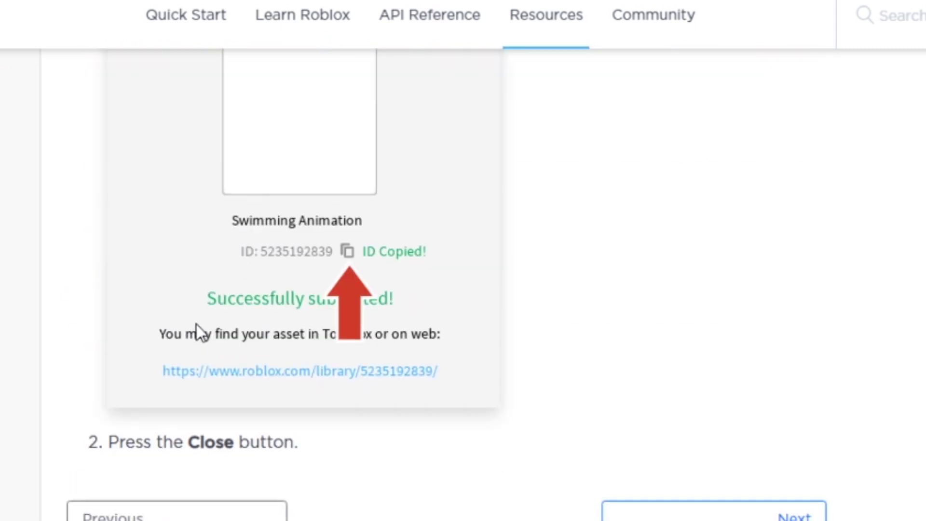
{"action": "scroll", "coordinate": [178, 325], "scroll_direction": "up", "scroll_amount": 4}
{"action": "scroll", "coordinate": [179, 328], "scroll_direction": "down", "scroll_amount": 4}
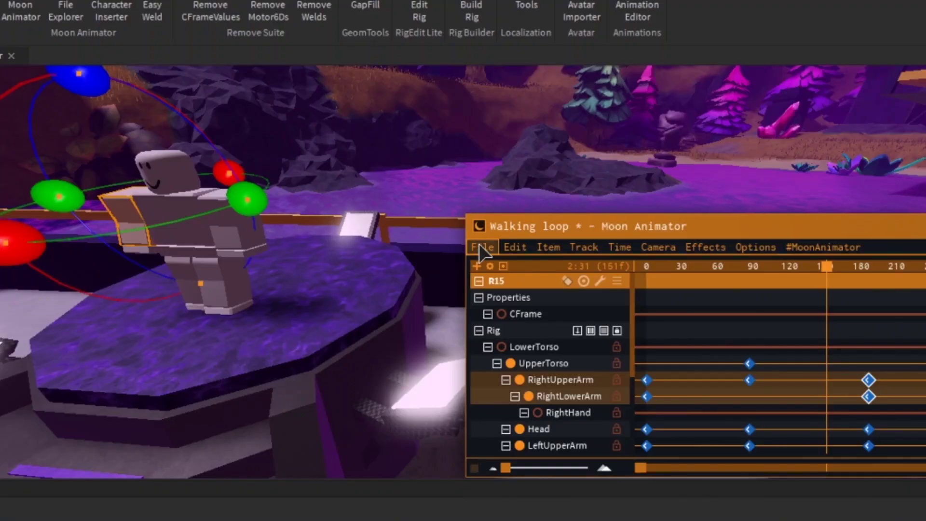
{"action": "left_click", "coordinate": [481, 246]}
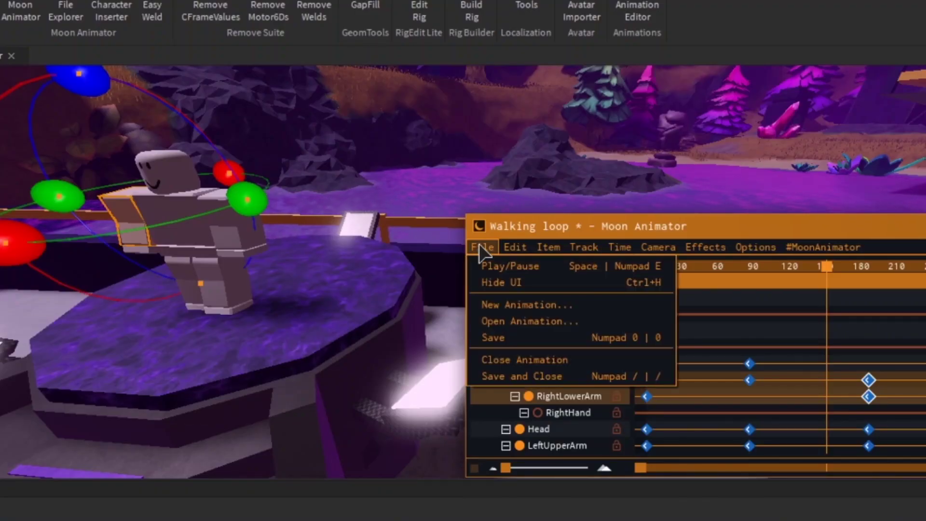
Save the Walking loop animation and show the saved animation files list
{"action": "left_click", "coordinate": [506, 337]}
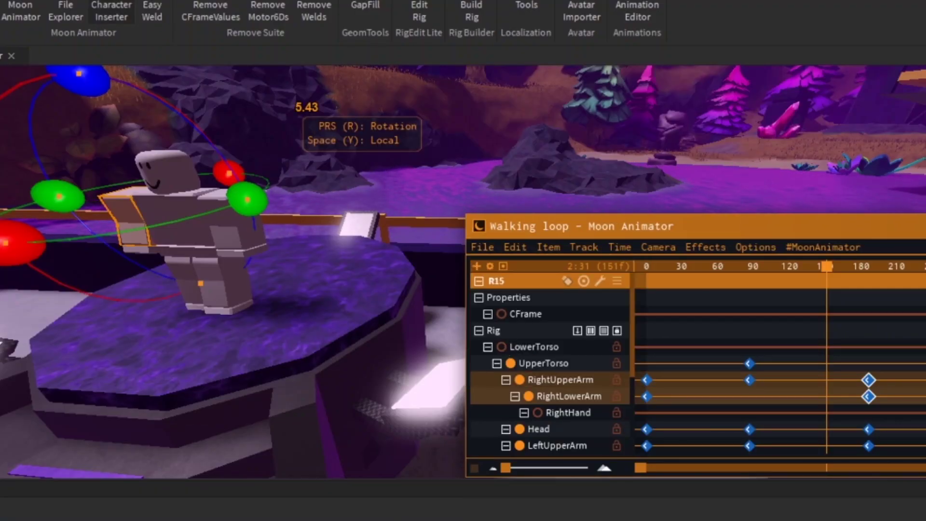
{"action": "left_click", "coordinate": [83, 7]}
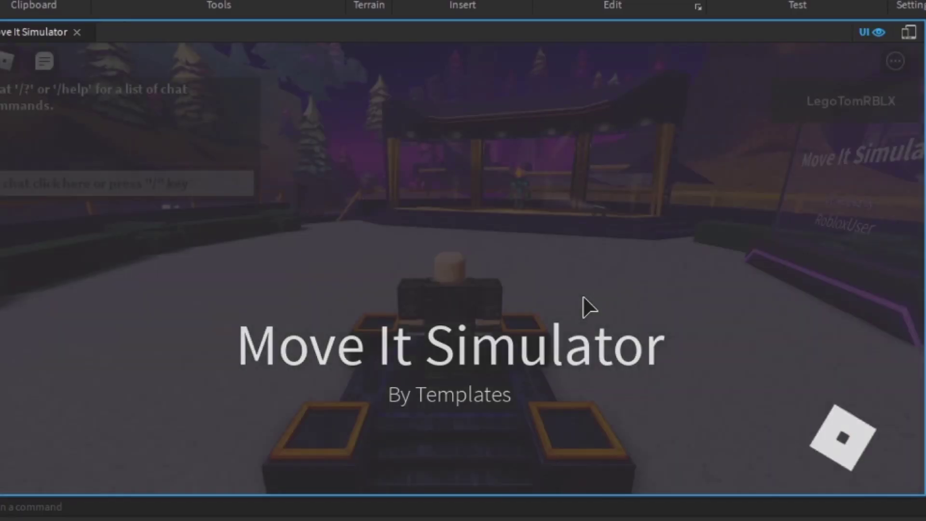
Walk and jump the avatar around the plaza toward the Move It Simulator sign
{"action": "key", "text": "w"}
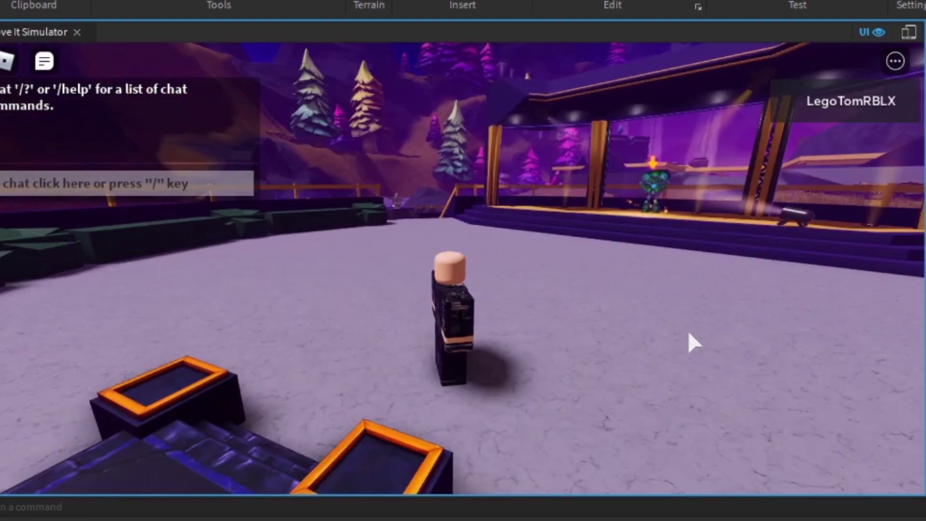
{"action": "key", "text": "s"}
{"action": "key", "text": "a"}
{"action": "key", "text": "s"}
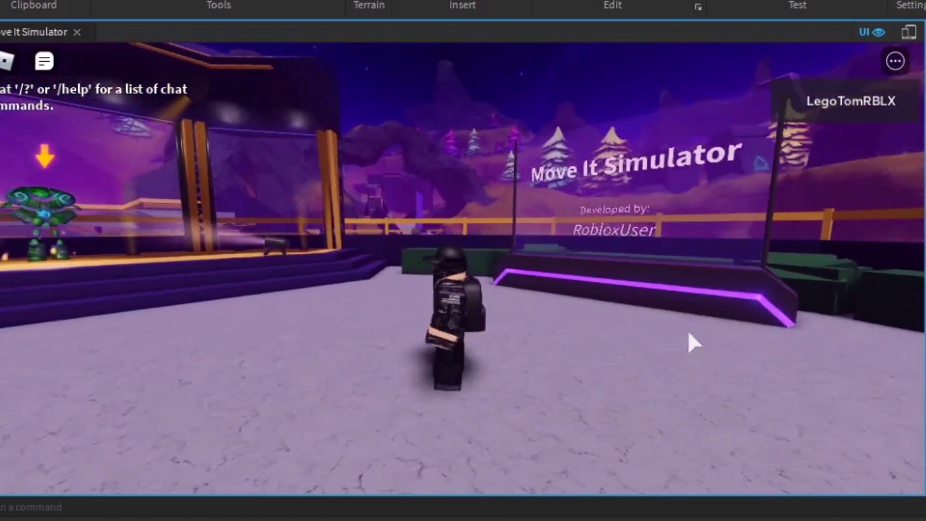
{"action": "key", "text": "w"}
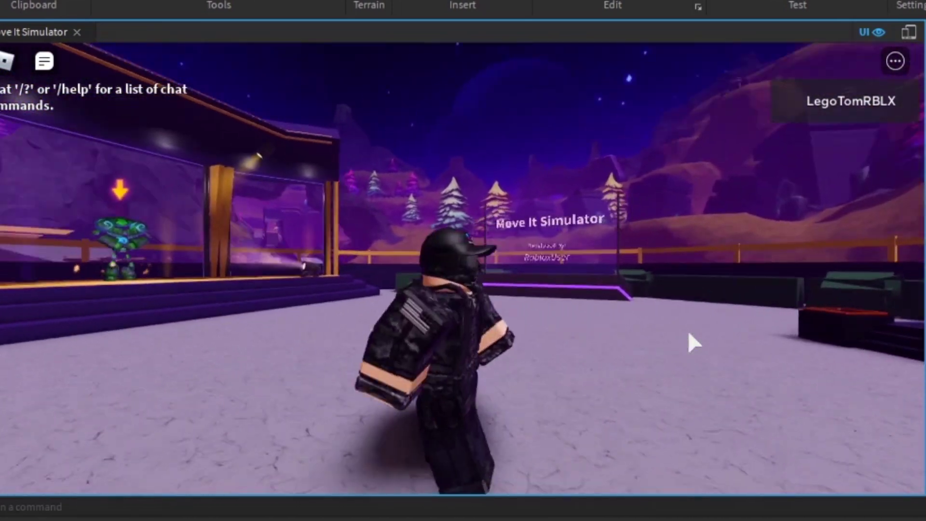
{"action": "key", "text": "space"}
{"action": "key", "text": "s"}
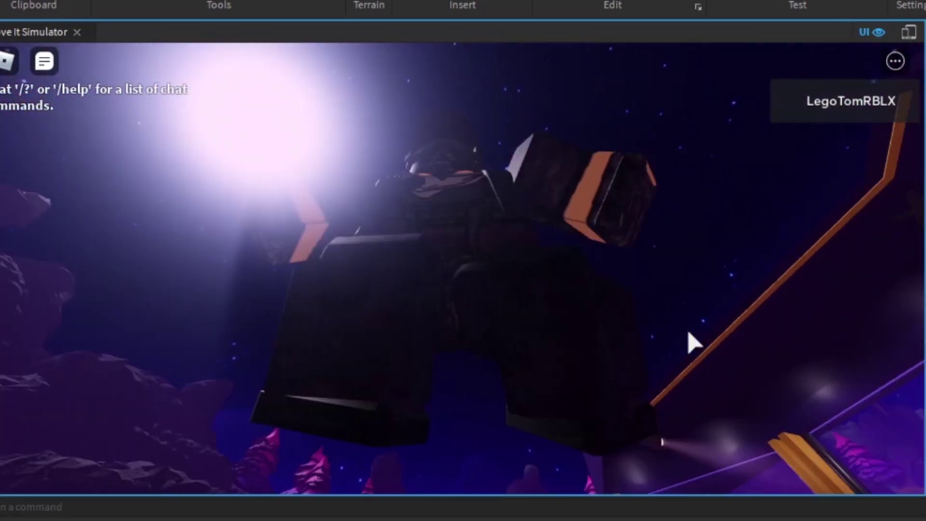
{"action": "key", "text": "space"}
{"action": "key", "text": "a"}
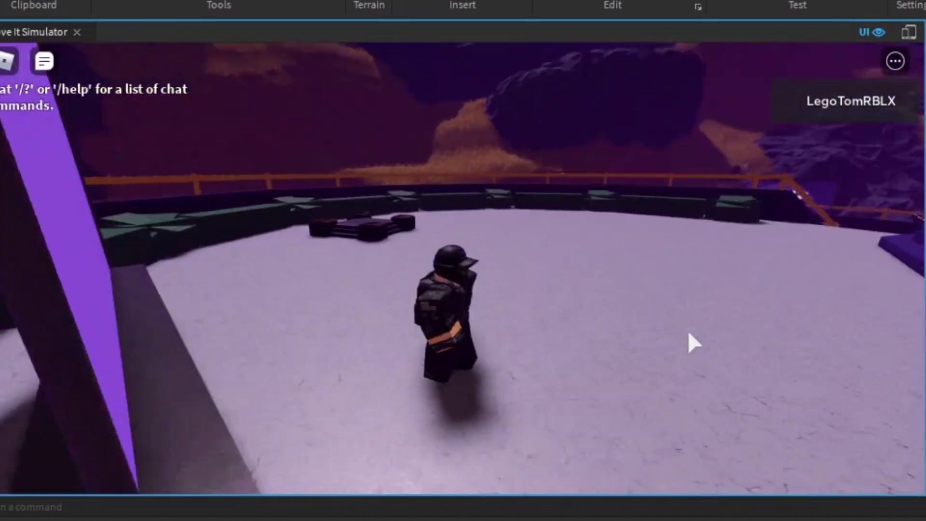
{"action": "key", "text": "s"}
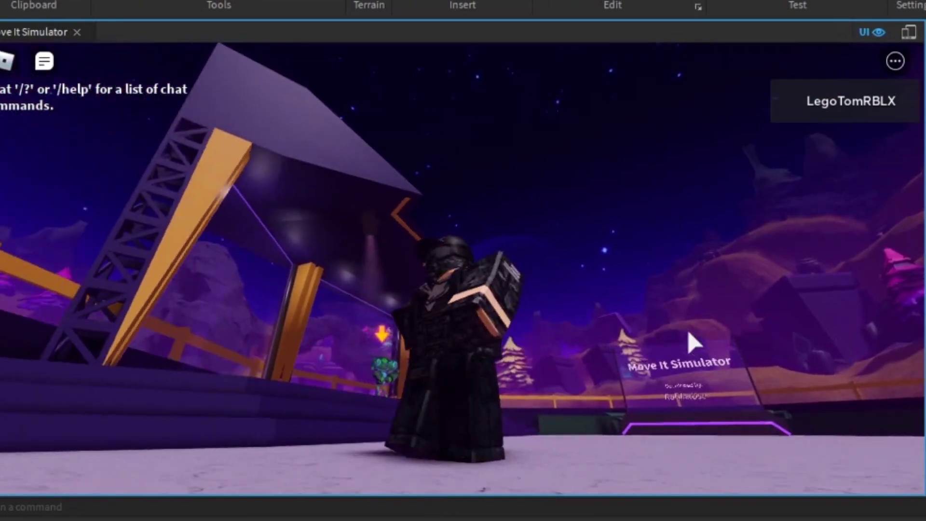
Walk the avatar past the Your Animation sign and up the stairs onto the stage
{"action": "mouse_move", "coordinate": [693, 344]}
{"action": "right_mouse_down"}
{"action": "mouse_move", "coordinate": [689, 331]}
{"action": "mouse_move", "coordinate": [693, 338]}
{"action": "mouse_move", "coordinate": [674, 343]}
{"action": "right_mouse_up"}
{"action": "key", "text": "w"}
{"action": "key", "text": "w"}
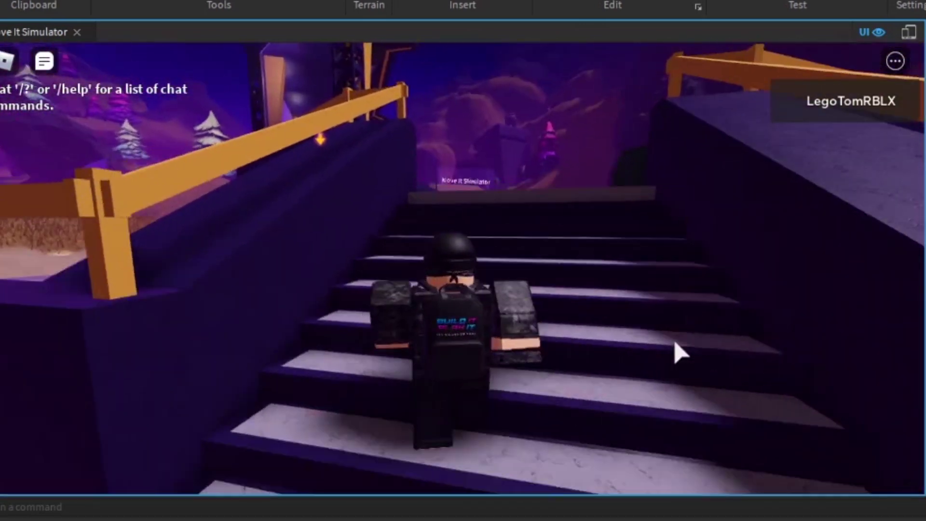
{"action": "key", "text": "w"}
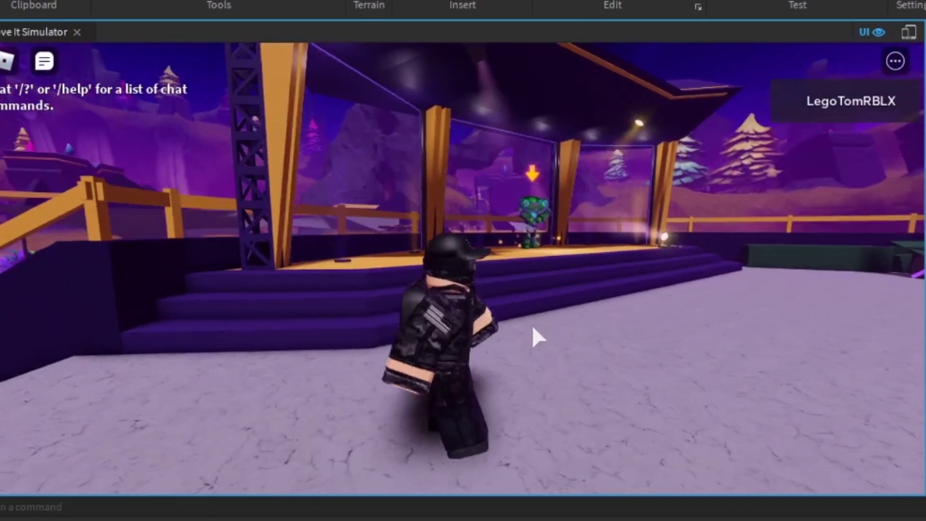
{"action": "key", "text": "w"}
{"action": "right_click_drag", "start_coordinate": [532, 325], "coordinate": [558, 314]}
{"action": "scroll", "coordinate": [535, 337], "scroll_direction": "up", "scroll_amount": 3}
{"action": "scroll", "coordinate": [558, 316], "scroll_direction": "up", "scroll_amount": 2}
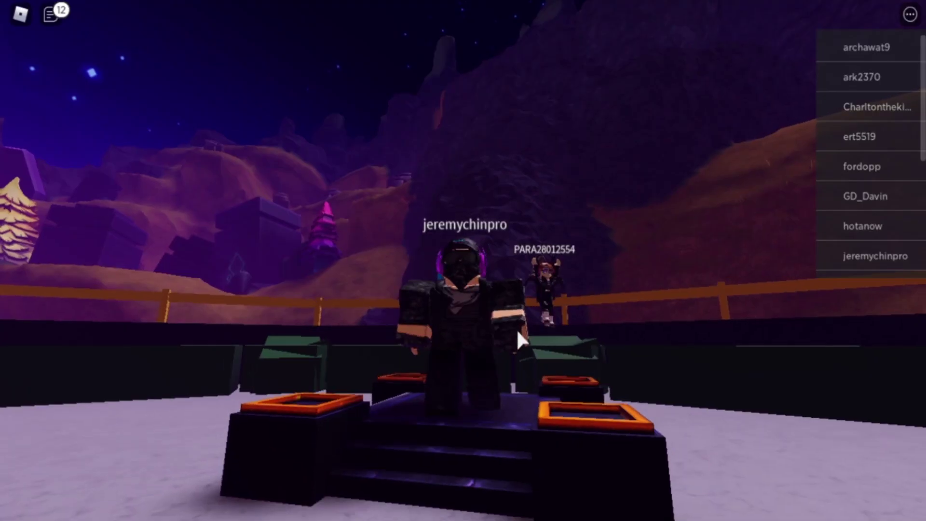
Orbit the camera around the avatar to show the Build It cap and backpack
{"action": "scroll", "coordinate": [516, 329], "scroll_direction": "up", "scroll_amount": 5}
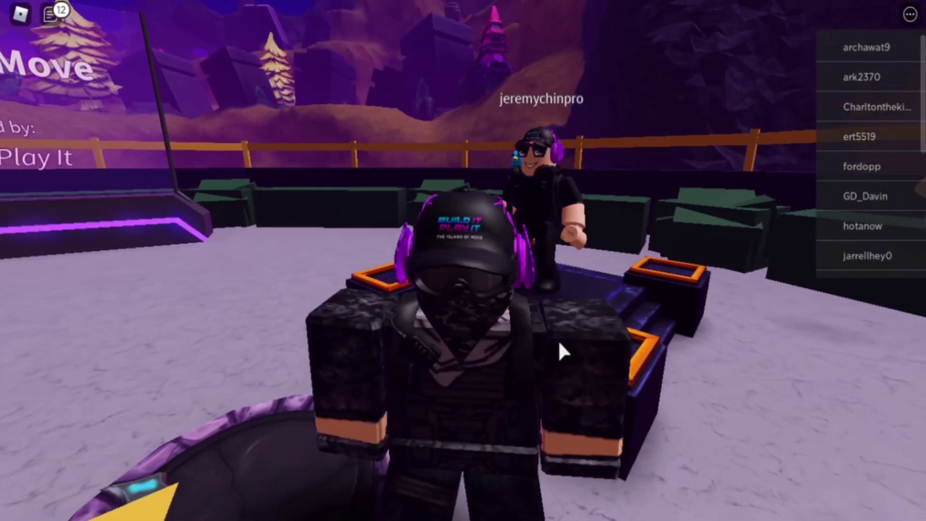
{"action": "right_click_drag", "start_coordinate": [557, 339], "coordinate": [560, 337]}
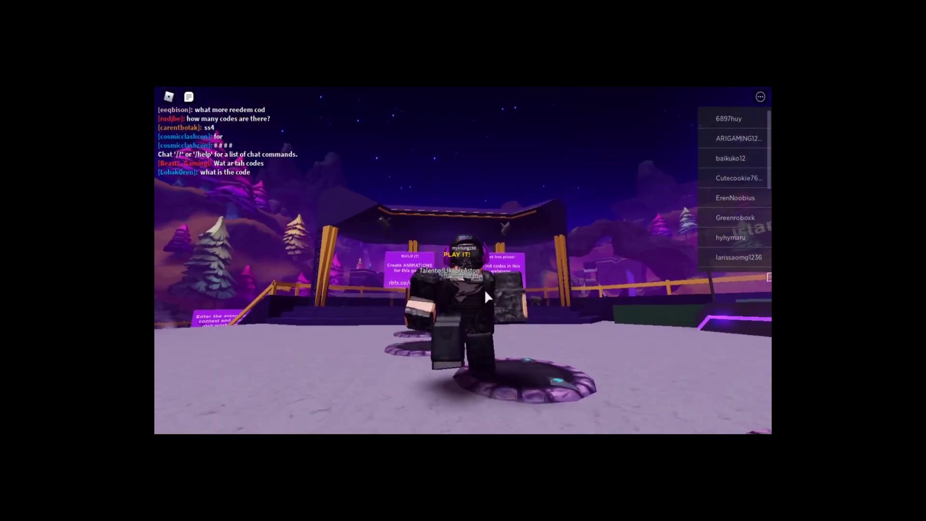
{"action": "scroll", "coordinate": [484, 289], "scroll_direction": "up", "scroll_amount": 3}
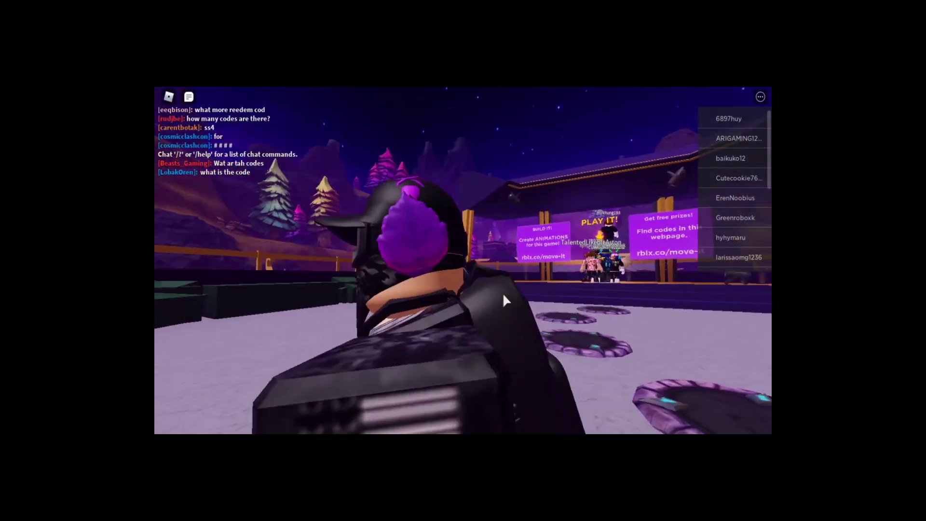
{"action": "right_click_drag", "start_coordinate": [502, 292], "coordinate": [502, 292]}
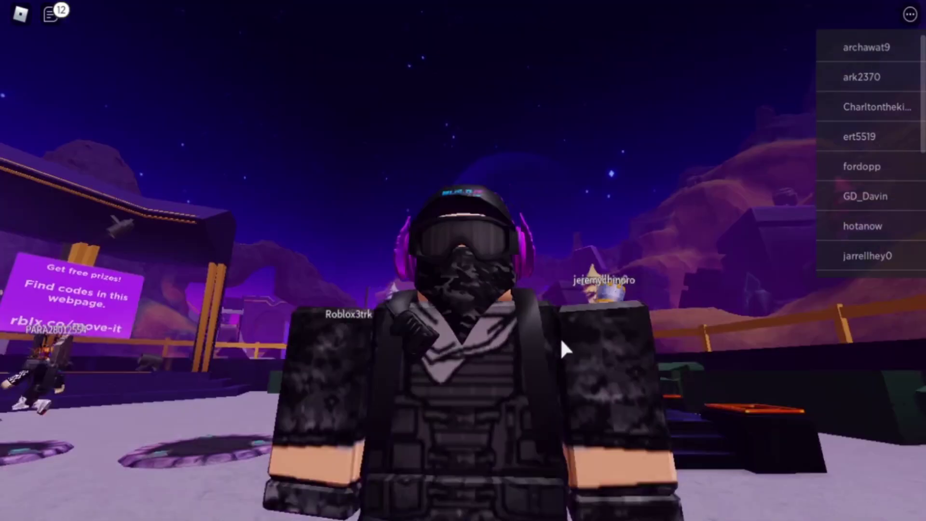
{"action": "right_click_drag", "start_coordinate": [560, 337], "coordinate": [560, 337]}
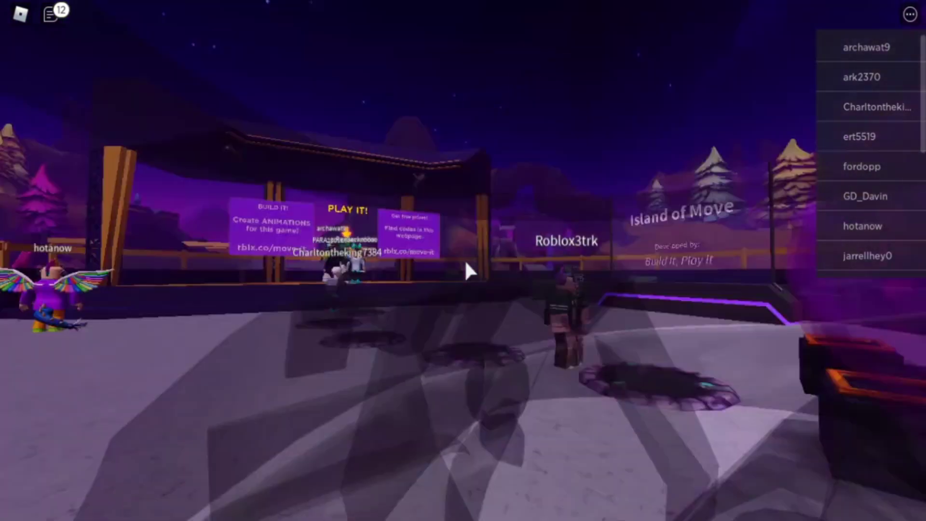
{"action": "right_click_drag", "start_coordinate": [533, 384], "coordinate": [495, 358]}
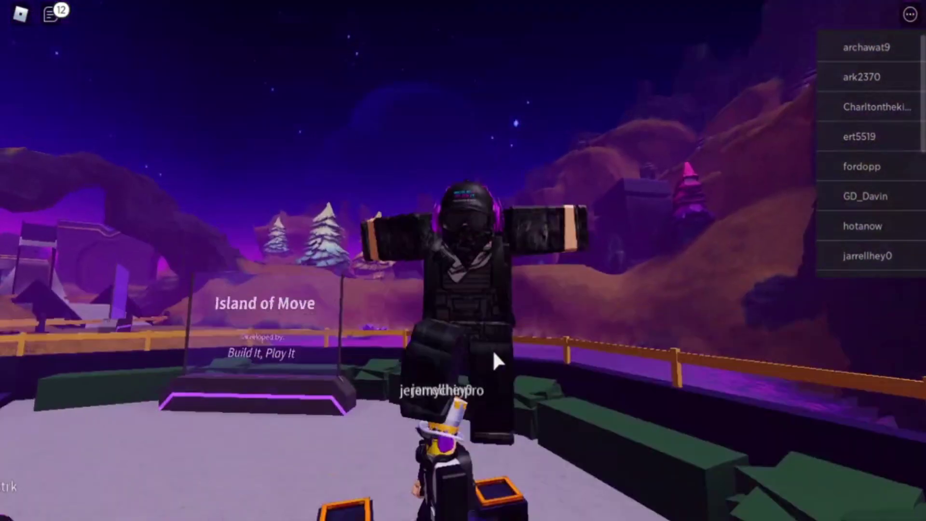
Jump and walk the avatar toward the fence and trees, then back toward the stage
{"action": "key", "text": "s"}
{"action": "key", "text": "space"}
{"action": "right_click_drag", "start_coordinate": [456, 444], "coordinate": [406, 448]}
{"action": "key", "text": "w"}
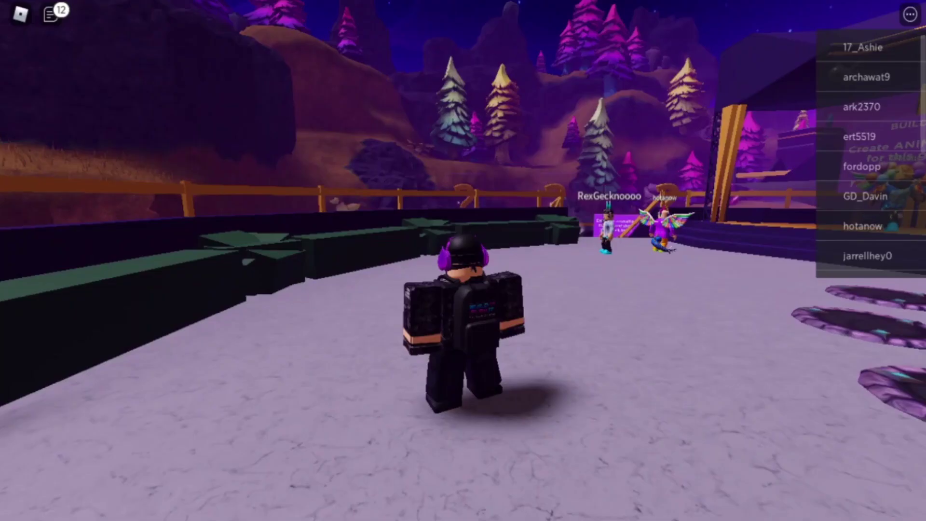
{"action": "key", "text": "w"}
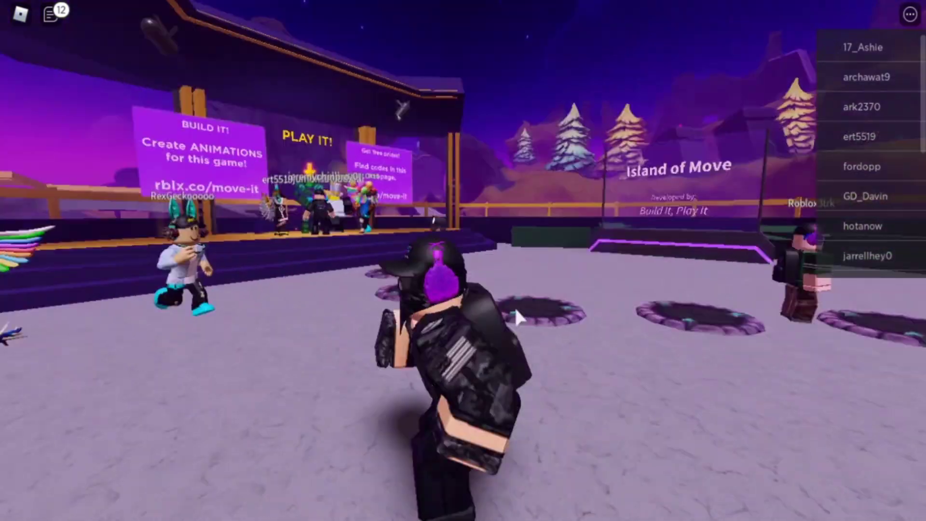
{"action": "key", "text": "s"}
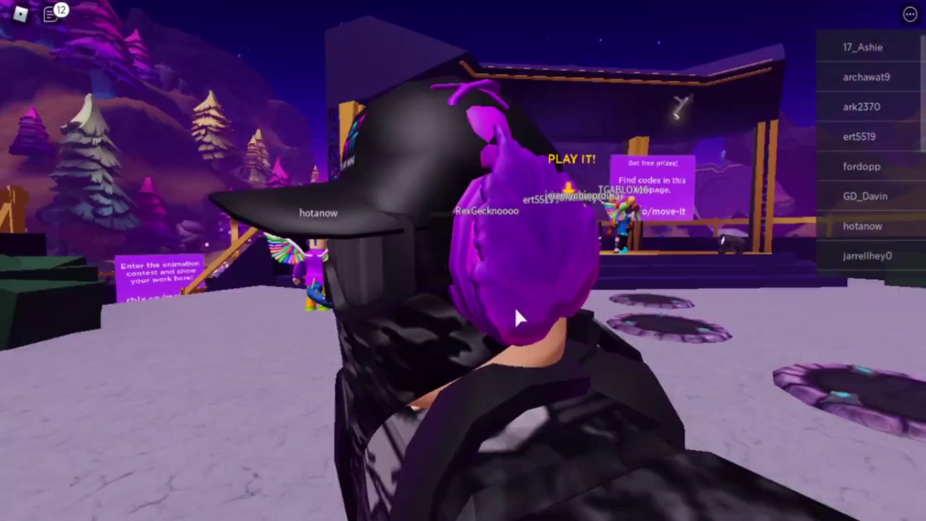